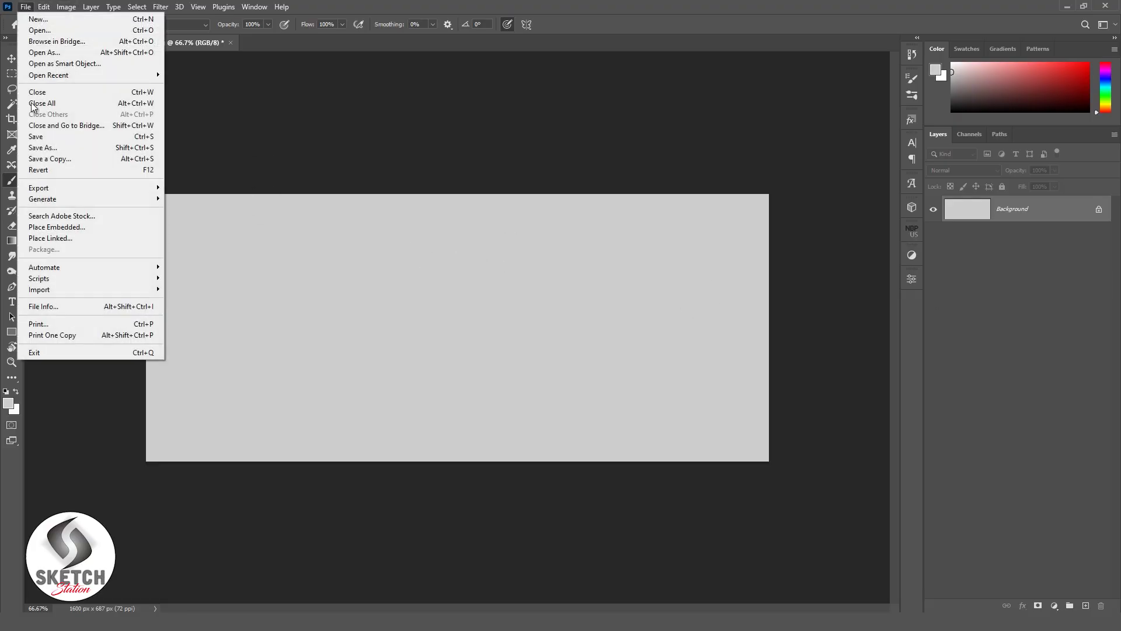
Step: Embed the Red Chilli stock photo as a canvas-filling layer above the Background
left_click(57, 227)
left_click(267, 106)
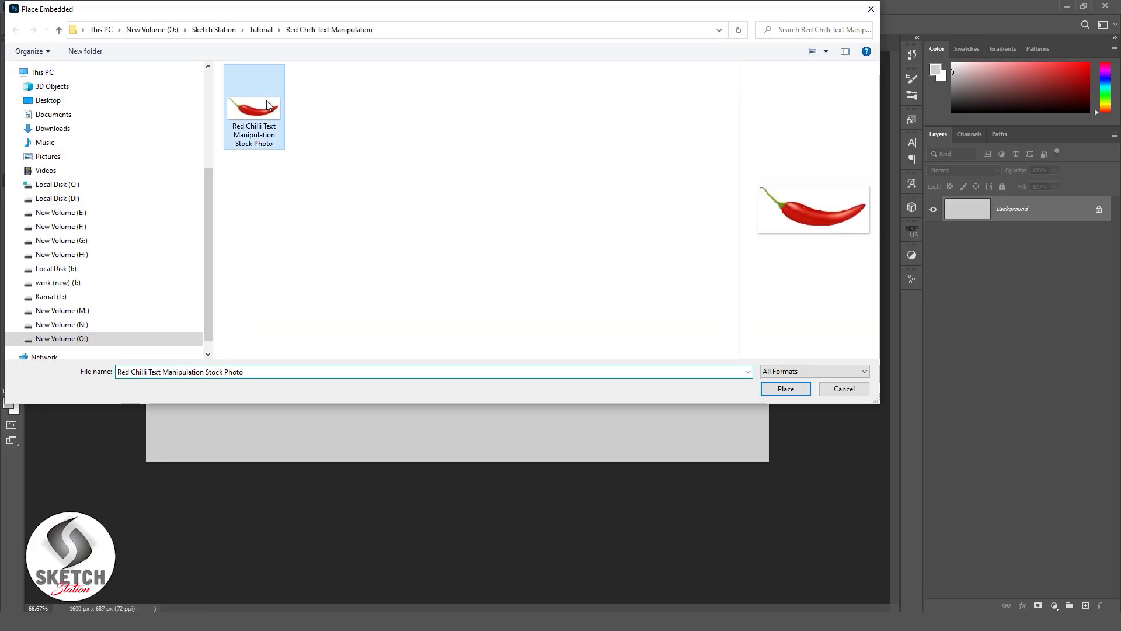
left_click(785, 388)
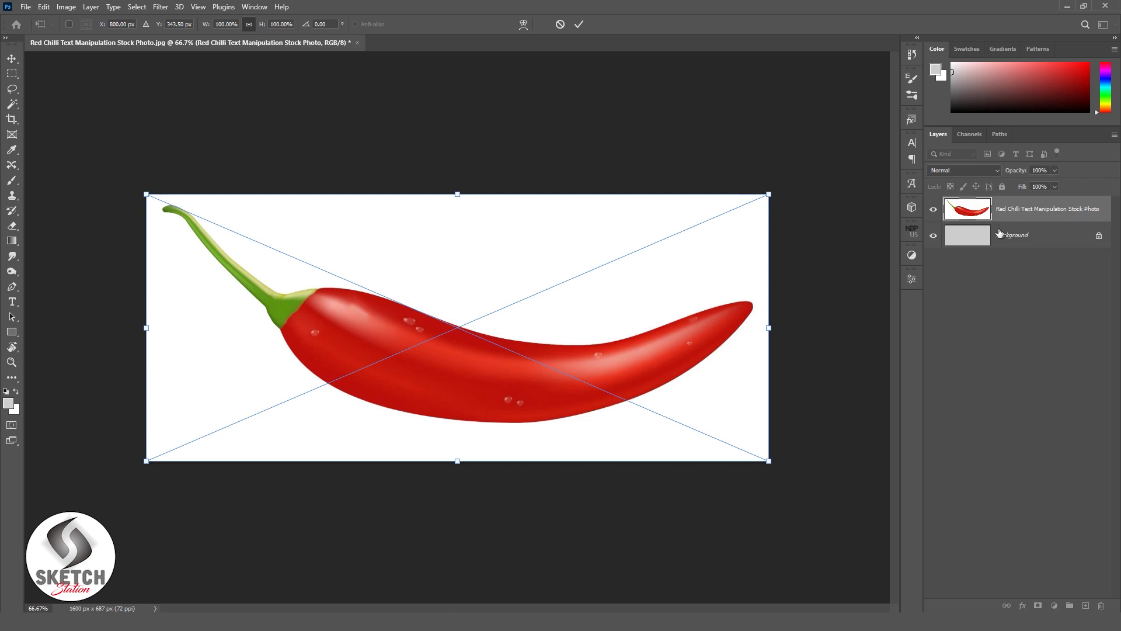
left_click(579, 24)
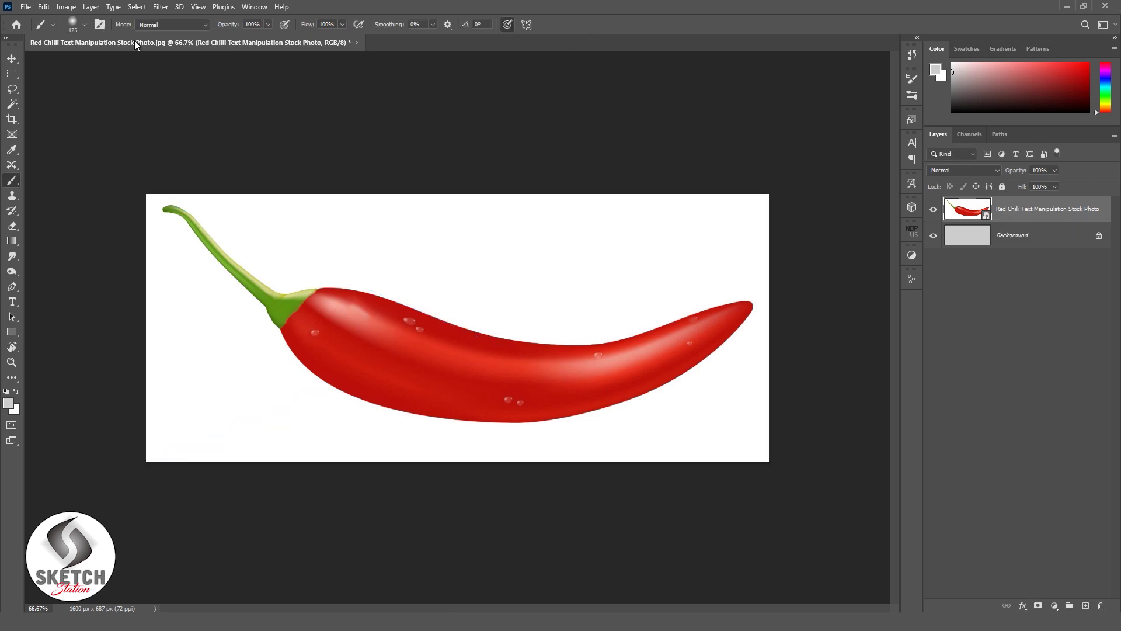
left_click(137, 6)
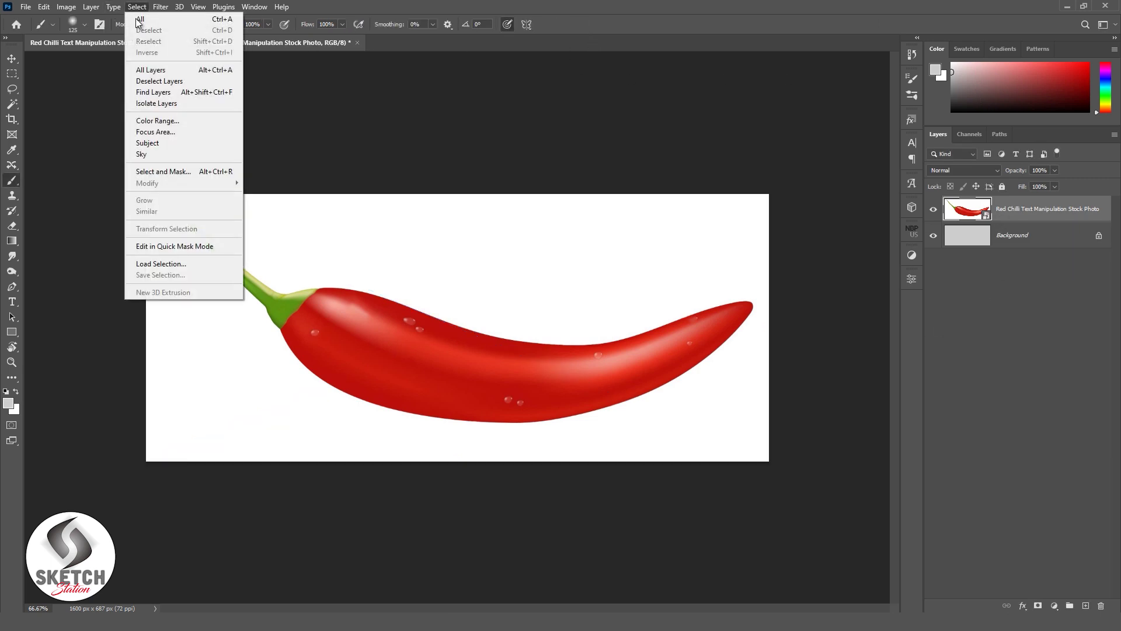
Step: Copy the chilli subject to Layer 1 and hide the original photo layer
left_click(153, 143)
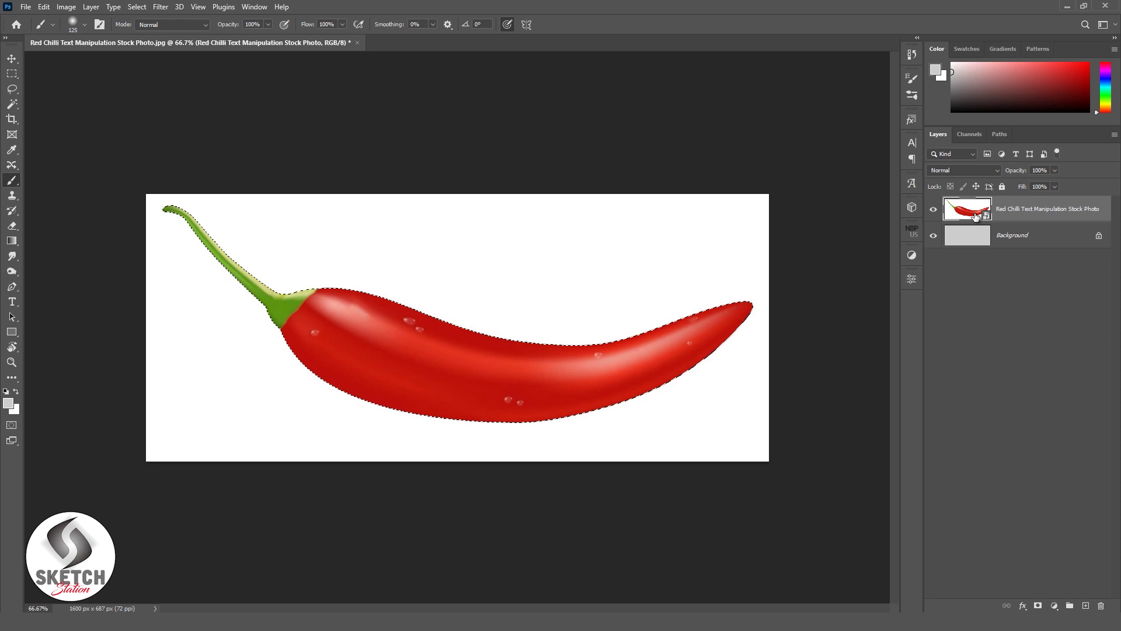
key("ctrl+j")
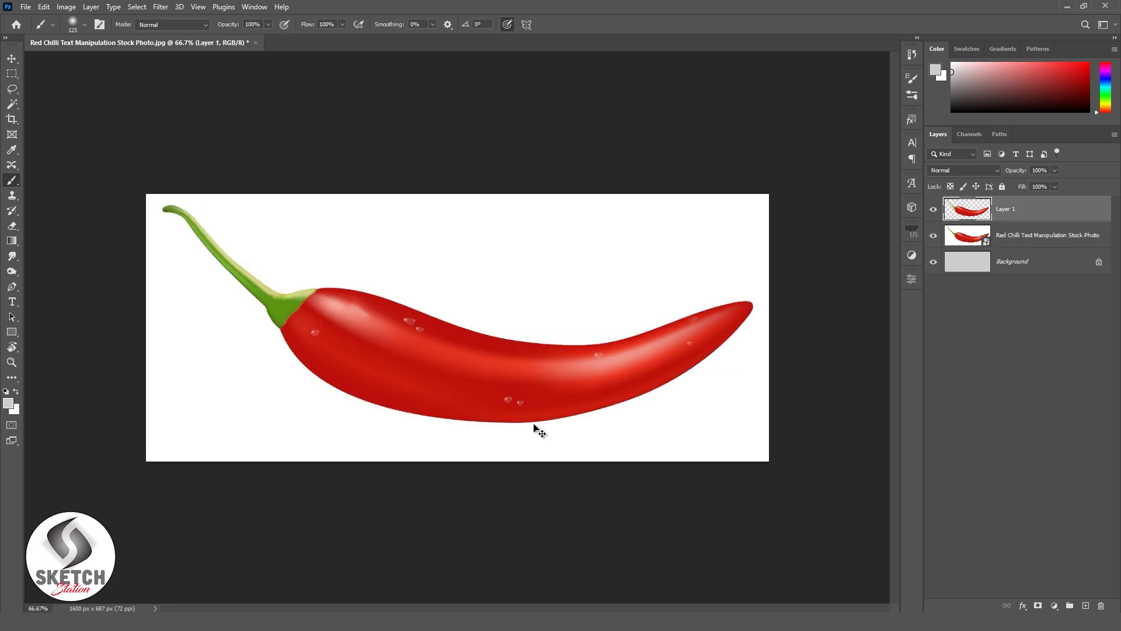
left_click(933, 234)
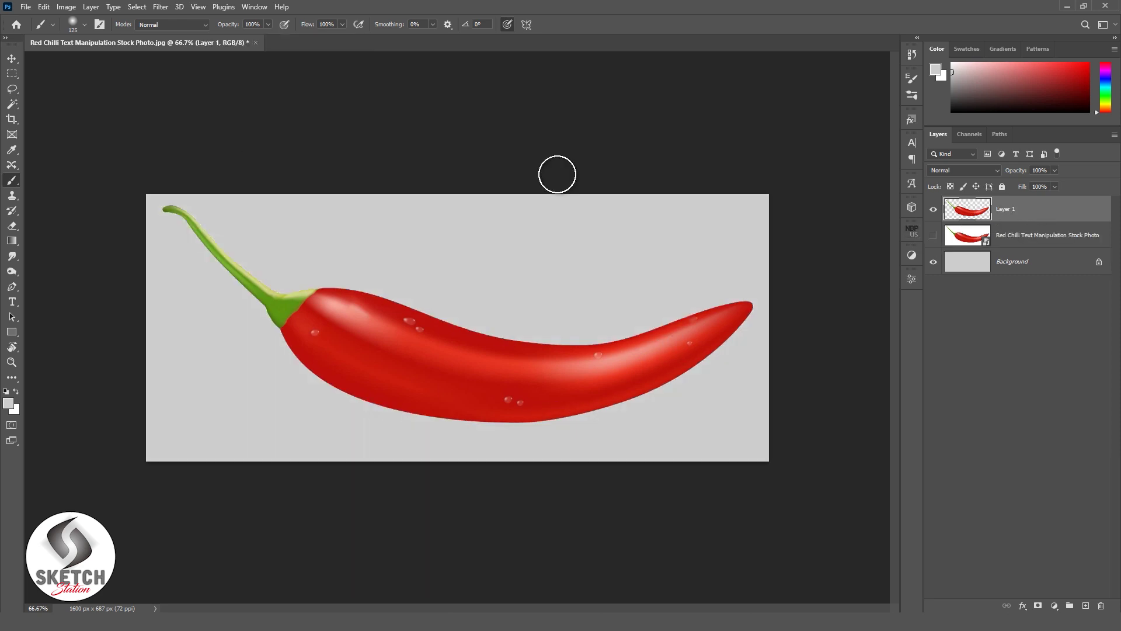
Step: Add the word REDCHILLI in 104 pt white Anton text above the chilli
key("t")
left_click(410, 283)
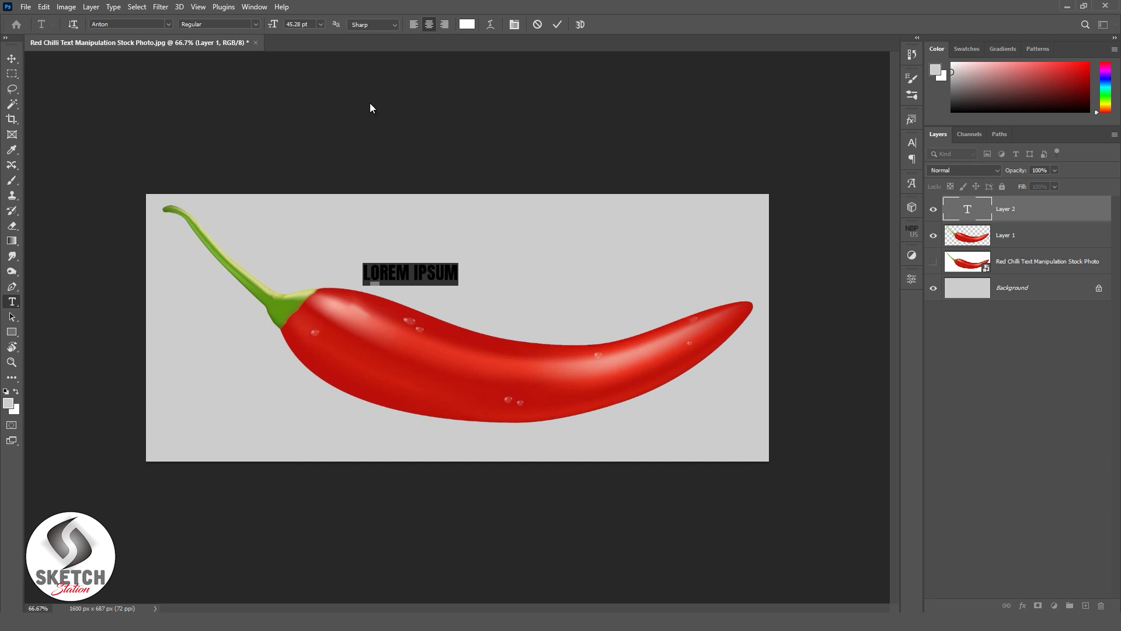
left_click_drag(275, 26, 310, 26)
type("R")
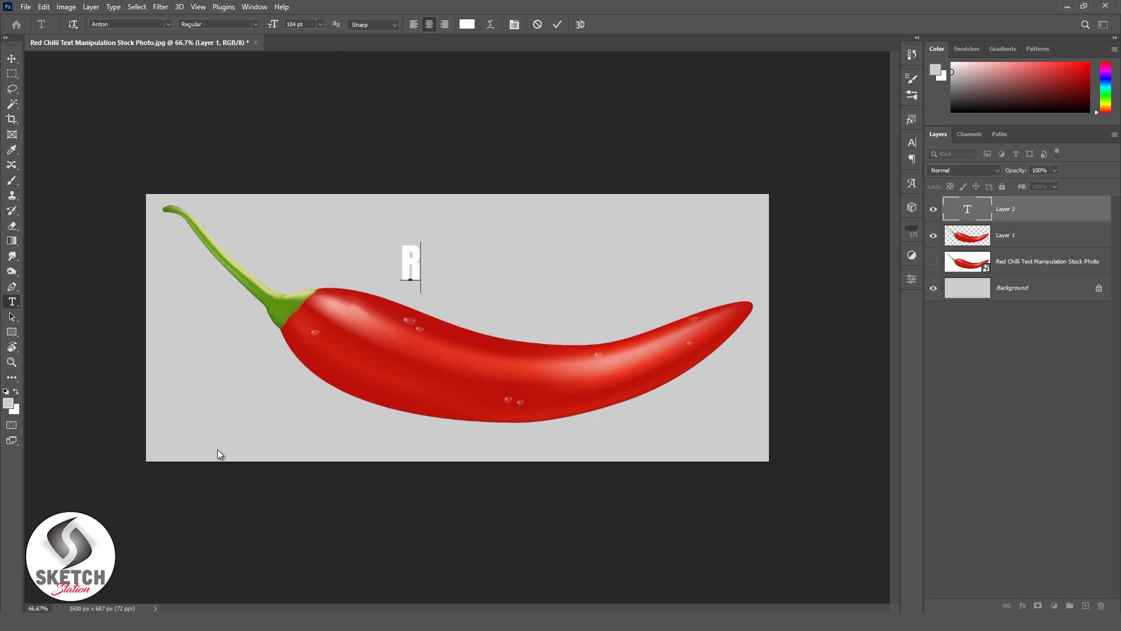
type("EDCHI")
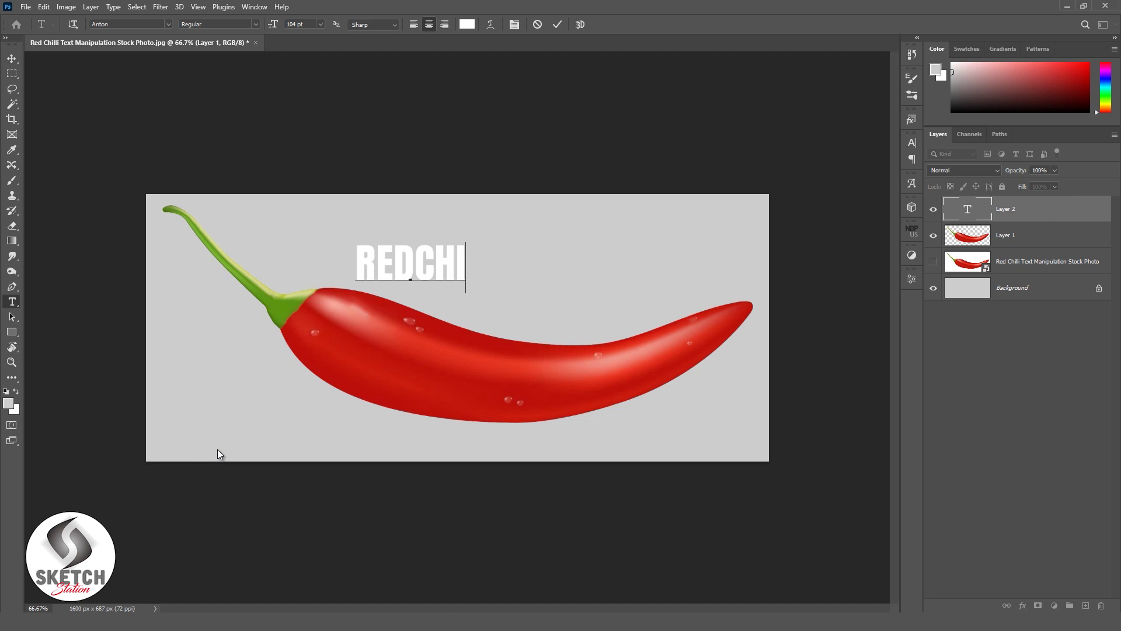
type("L")
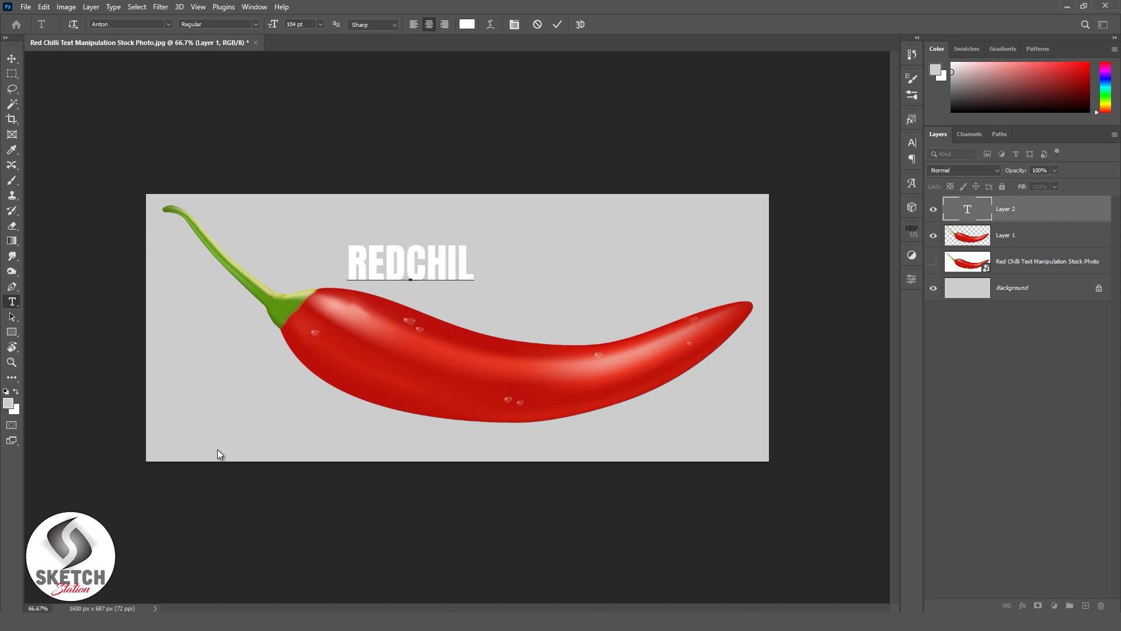
type("L")
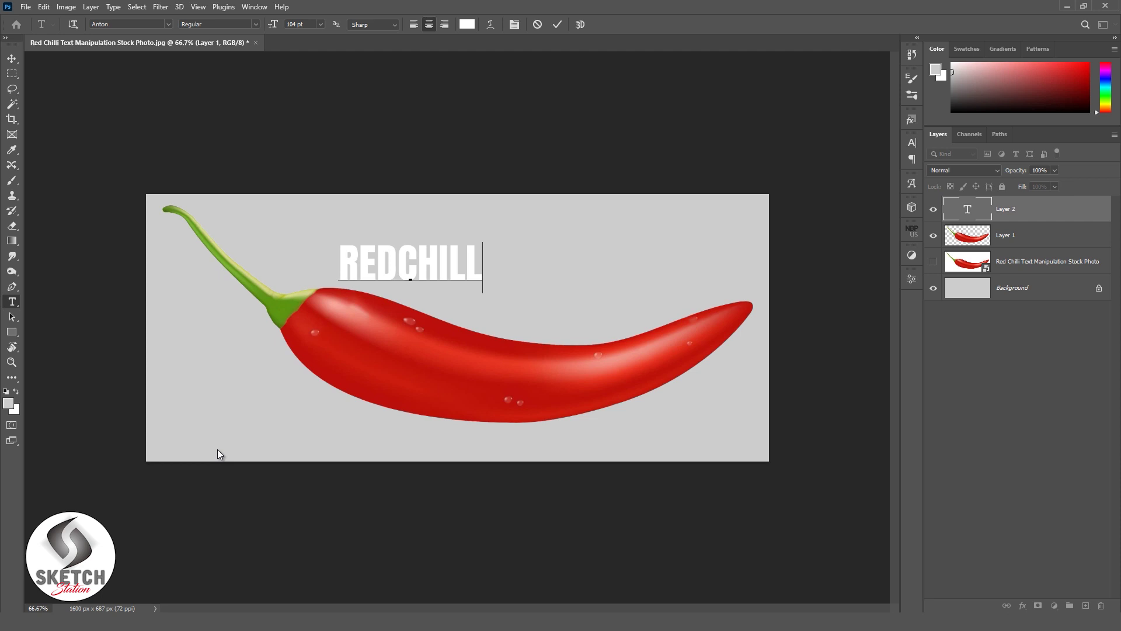
type("I")
key("ctrl+Return")
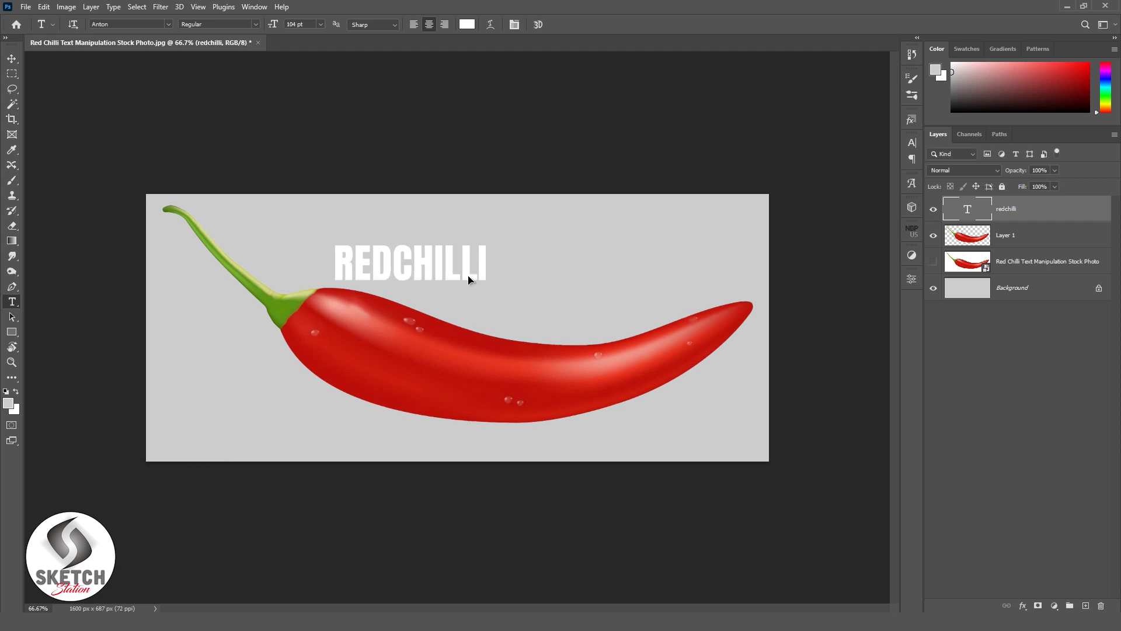
Step: Move REDCHILLI down onto the chilli and scale it up to about 178%
left_click_drag(464, 272, 511, 376)
key("ctrl+t")
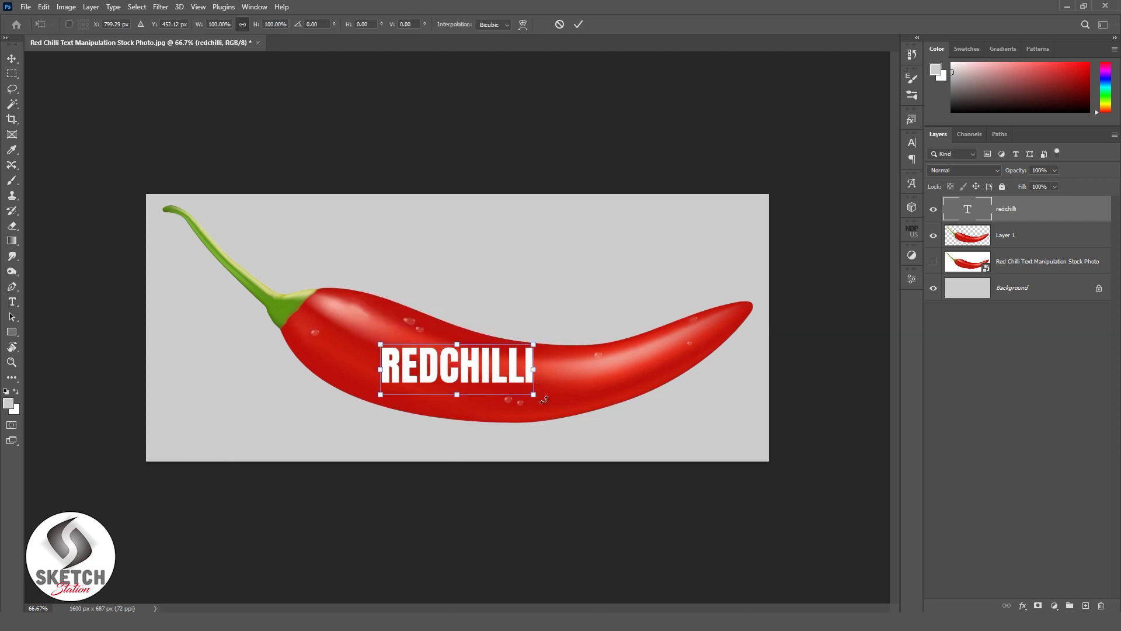
mouse_move(566, 414)
left_mouse_down()
mouse_move(646, 446)
mouse_move(677, 436)
mouse_move(580, 407)
left_mouse_up()
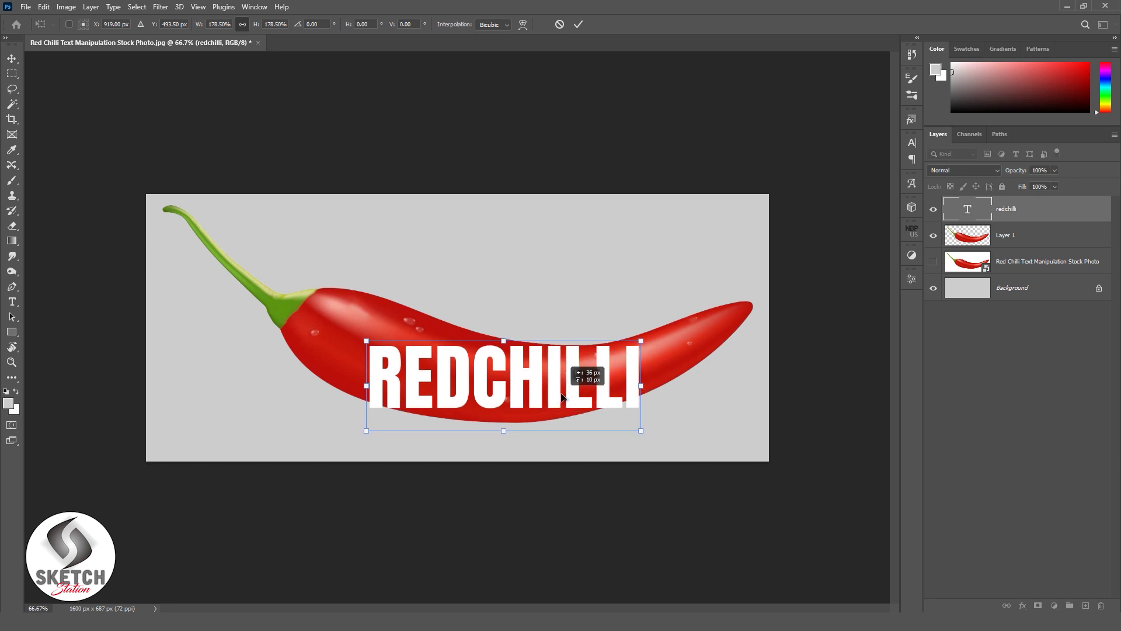
left_click_drag(648, 436, 665, 446)
Step: Shift the text left, reduce its height and stretch it wider across the chilli's body
left_click_drag(569, 400, 554, 397)
left_click_drag(507, 335, 525, 367)
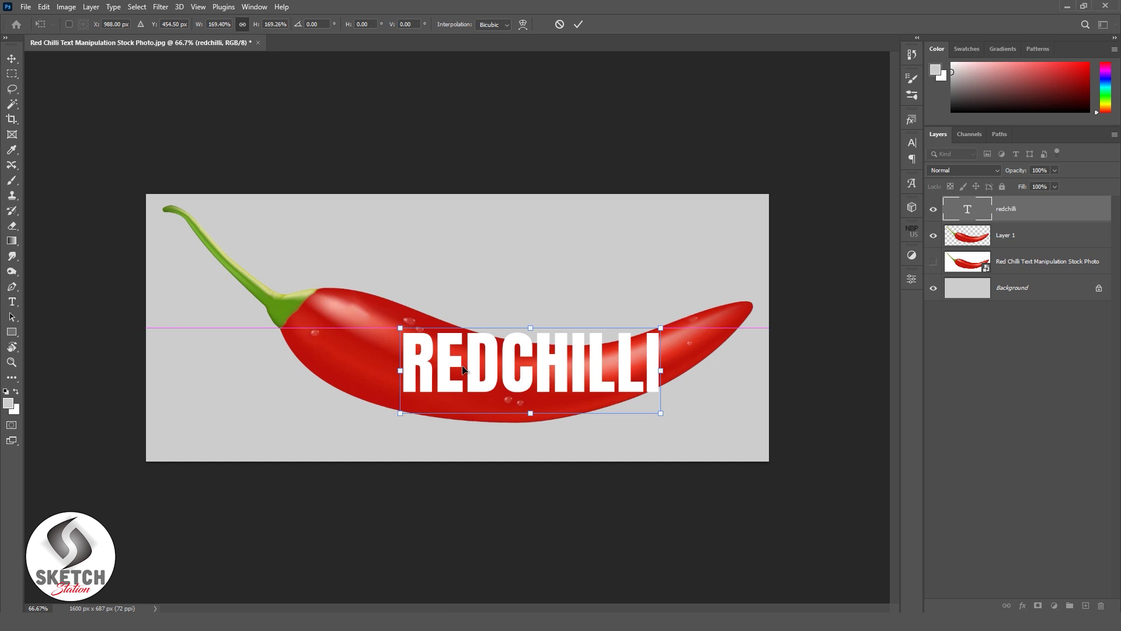
left_click_drag(402, 370, 337, 374)
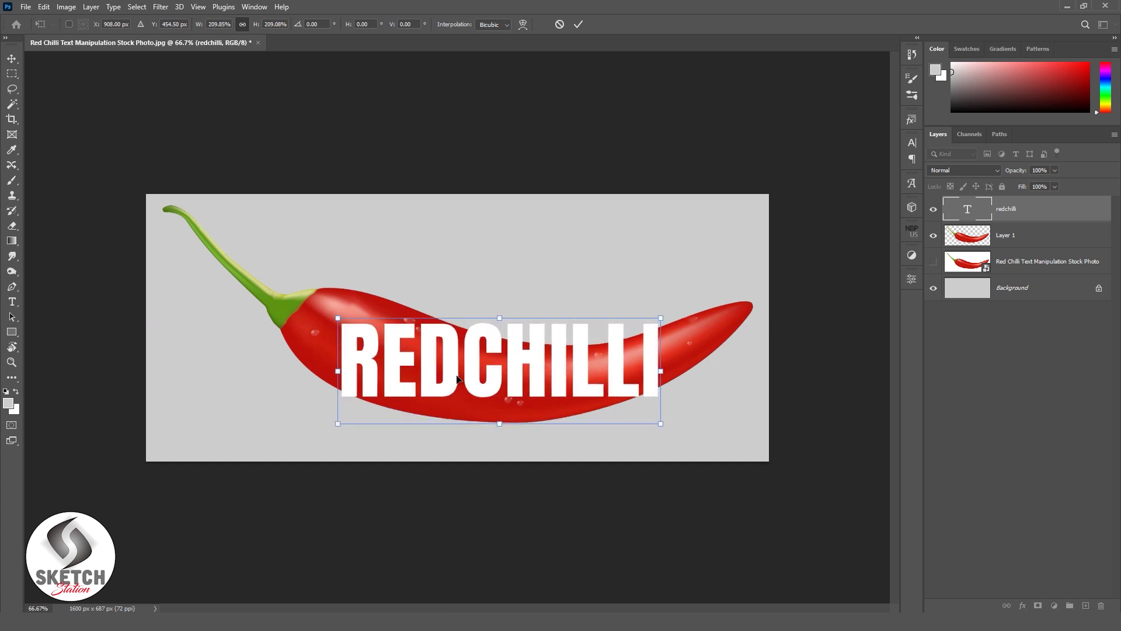
left_click_drag(477, 378, 486, 377)
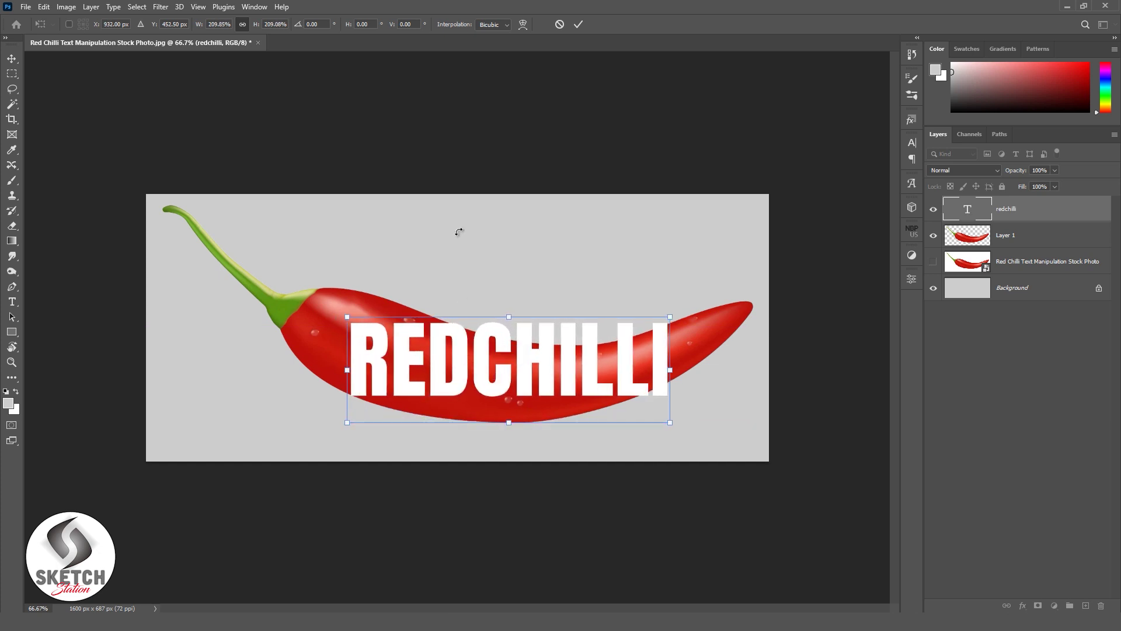
Step: Commit the resize, convert the REDCHILLI text to a shape, and start Free Transform Path
left_click(579, 25)
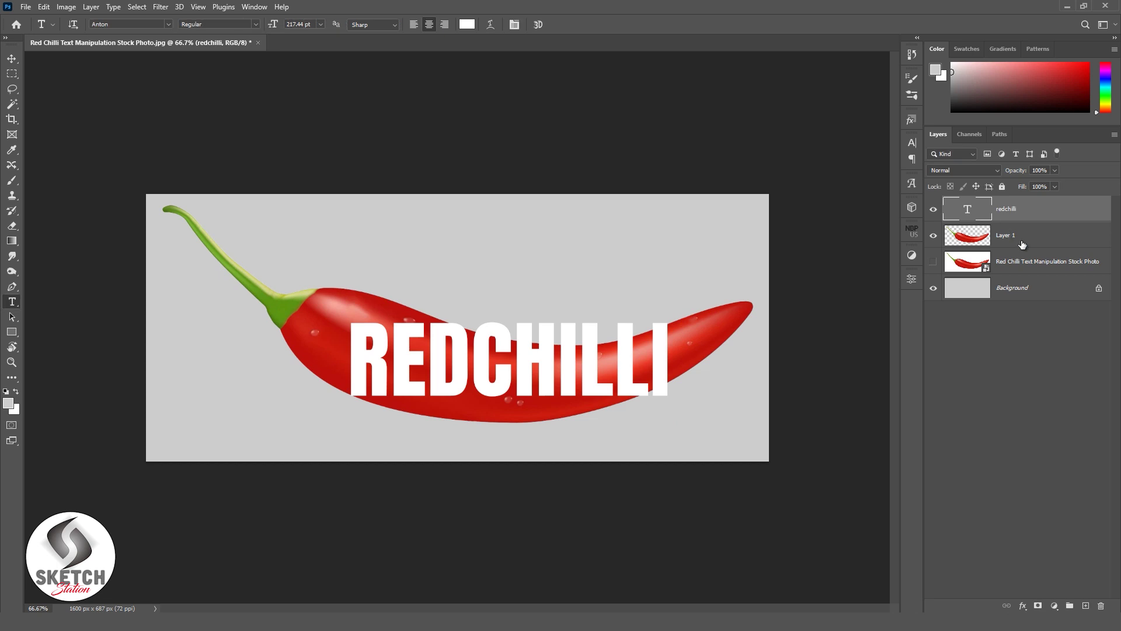
right_click(1055, 221)
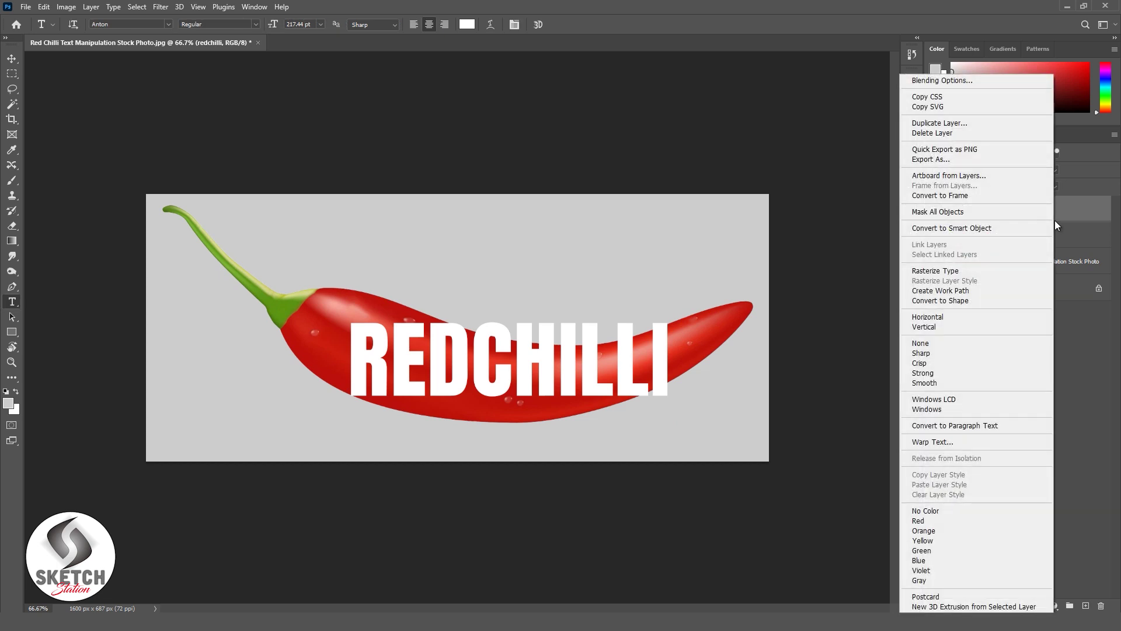
left_click(973, 300)
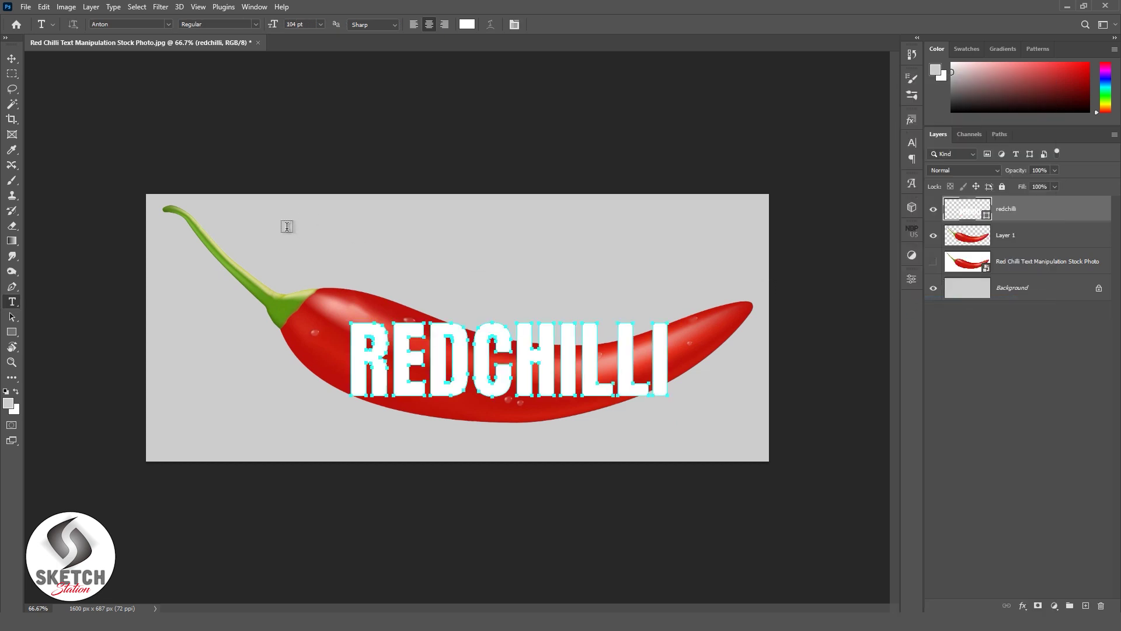
left_click(44, 6)
left_click(94, 263)
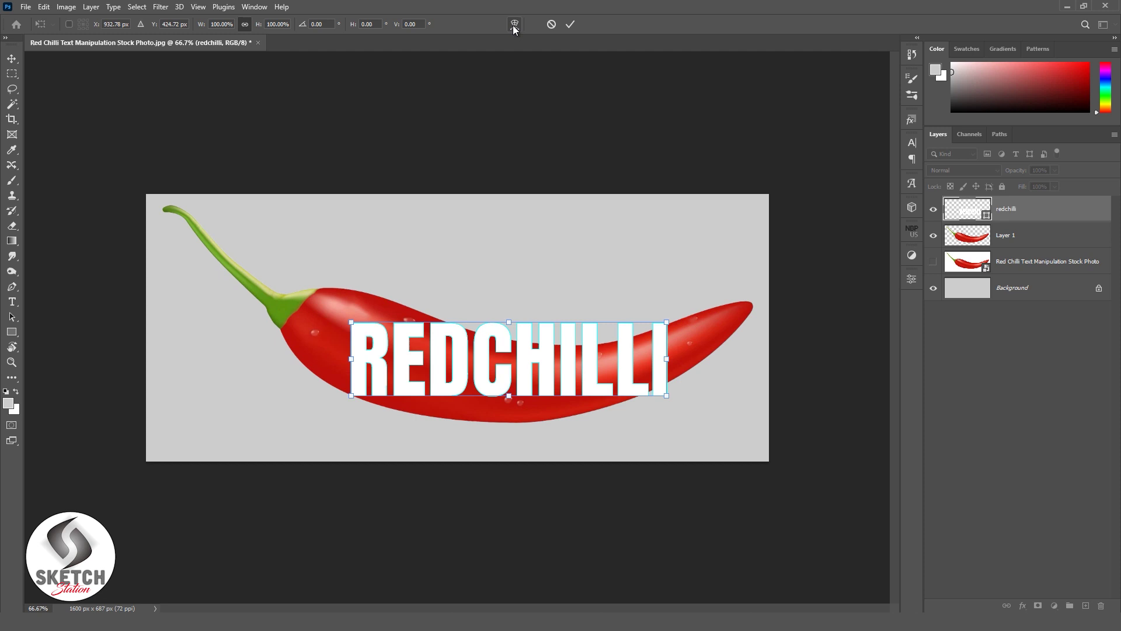
Step: Switch to Warp and reshape the left end of the word around the R
left_click(513, 24)
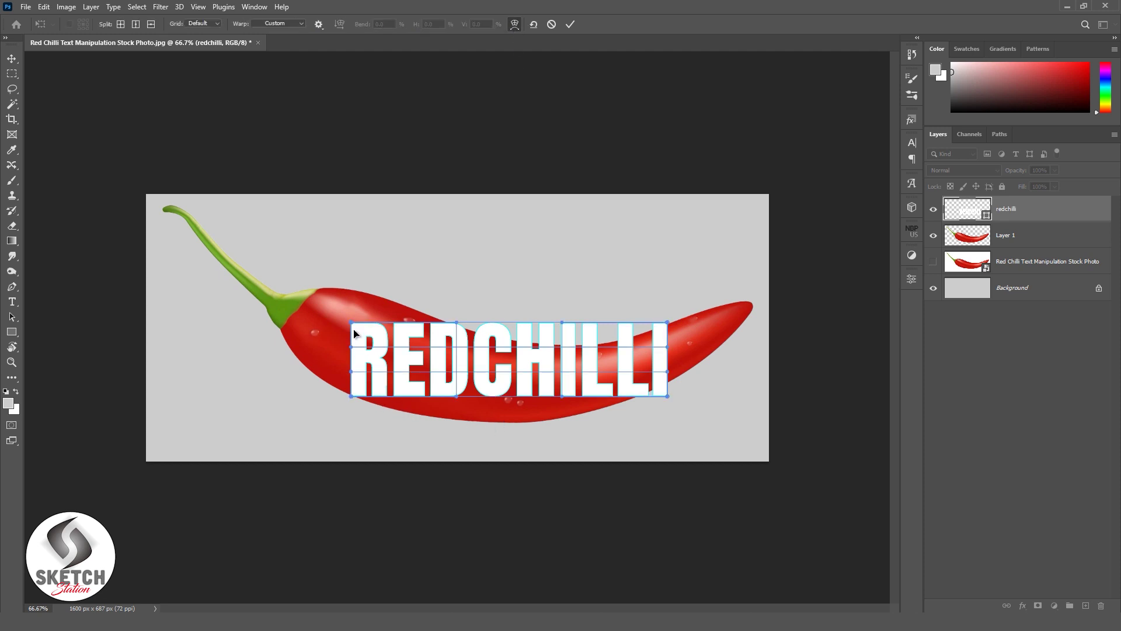
left_click_drag(352, 324, 357, 289)
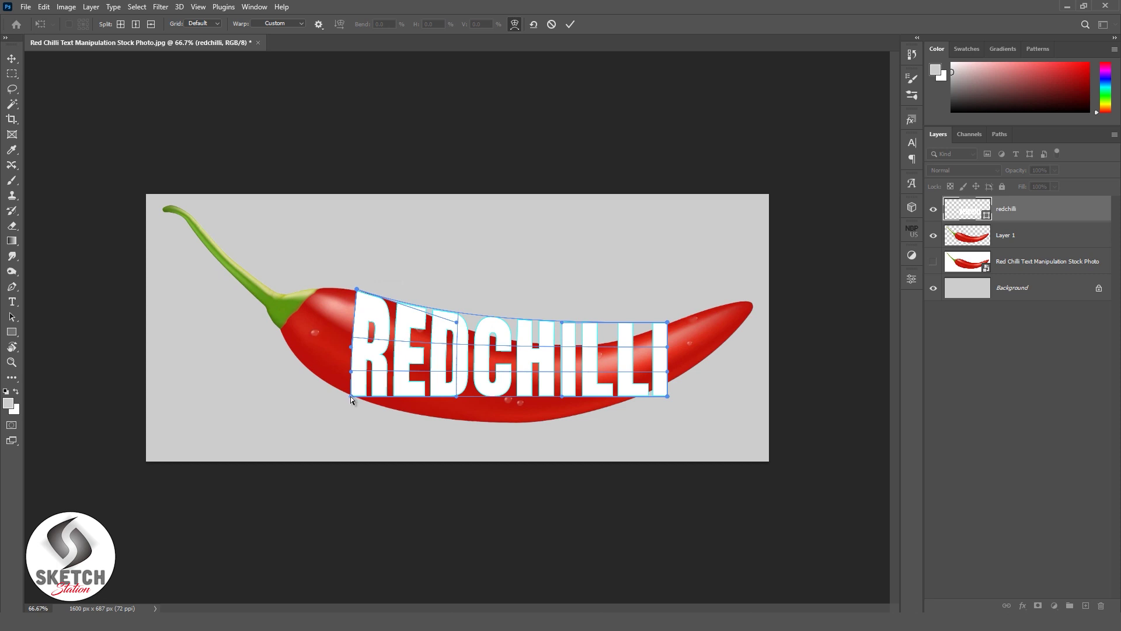
left_click_drag(350, 396, 338, 361)
left_click_drag(357, 290, 366, 289)
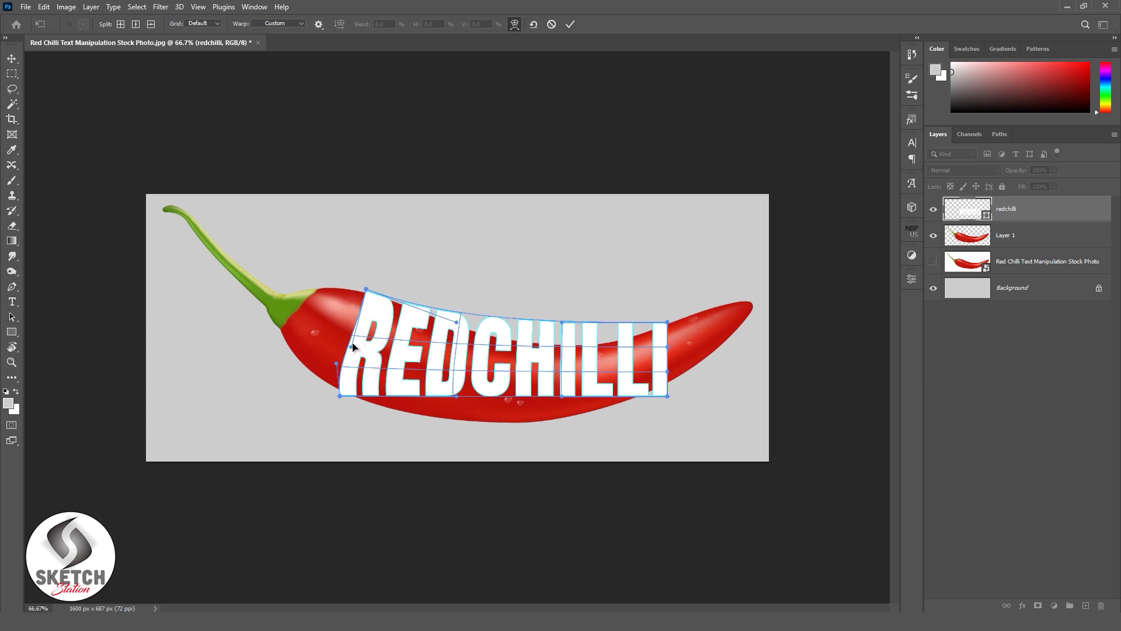
left_click_drag(353, 347, 349, 324)
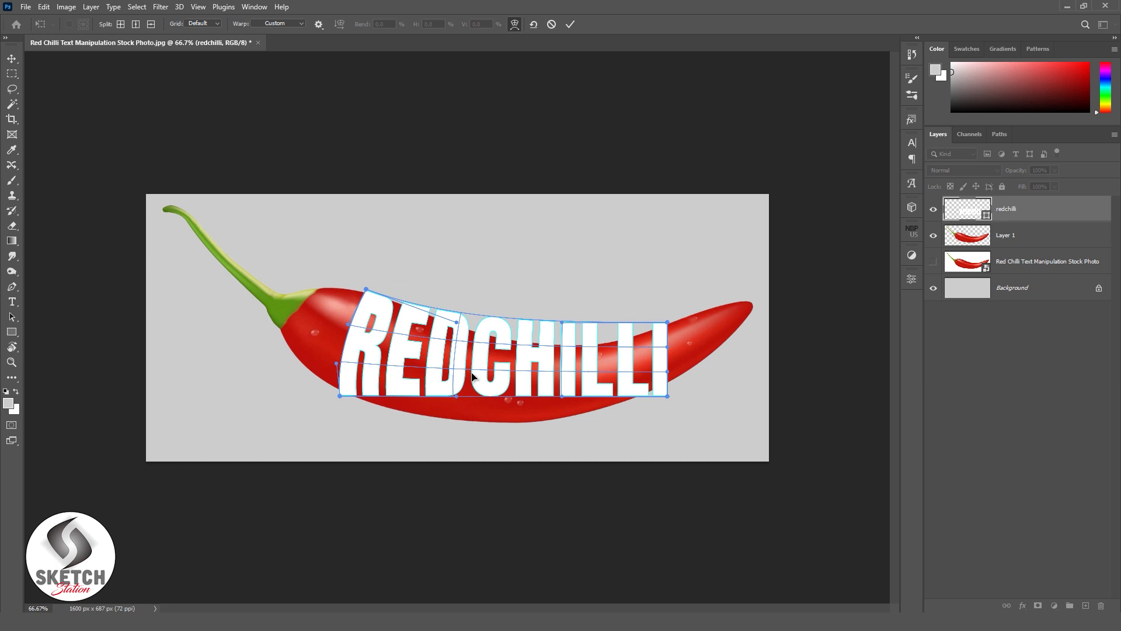
Step: Make the middle letters sag downward and reshape the LLI end along the chilli
left_click_drag(483, 362, 461, 445)
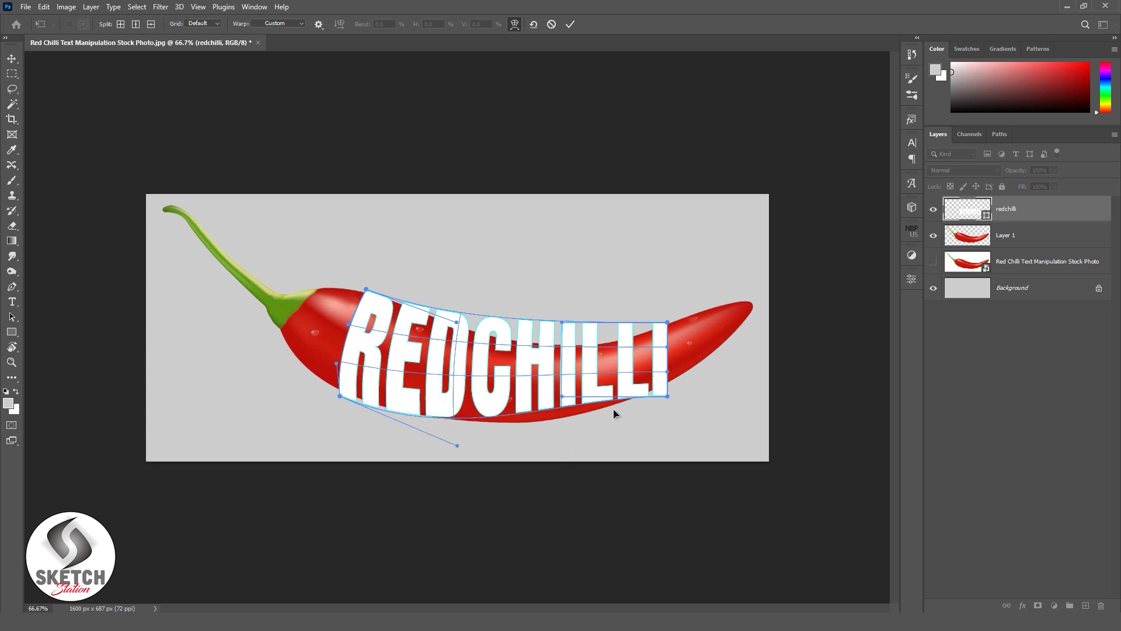
left_click_drag(562, 400, 567, 427)
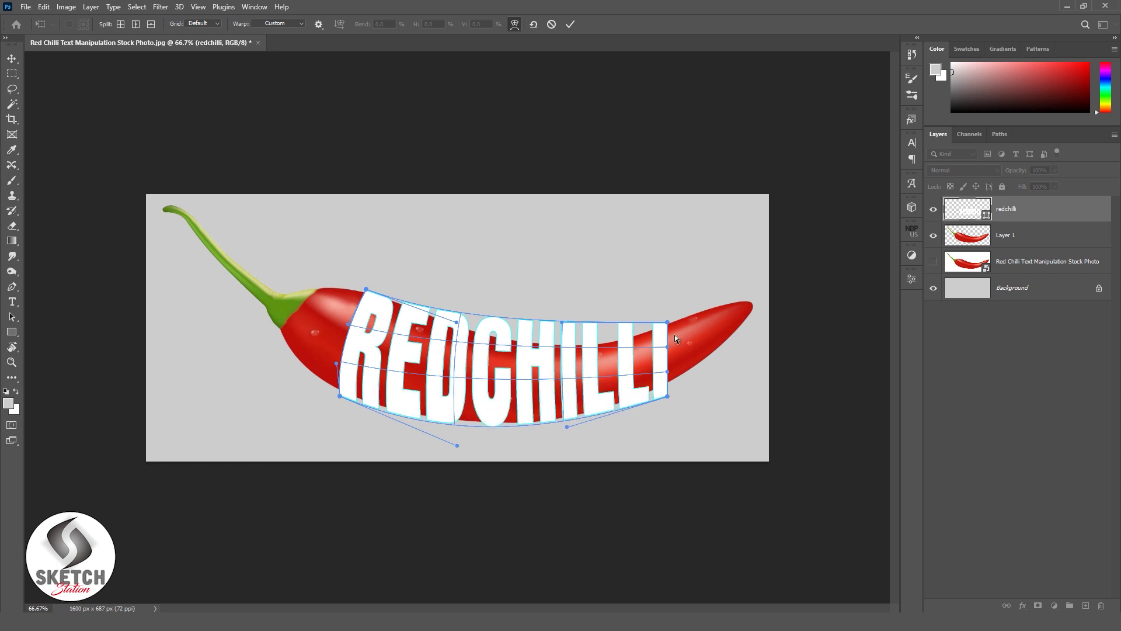
left_click_drag(563, 328, 553, 359)
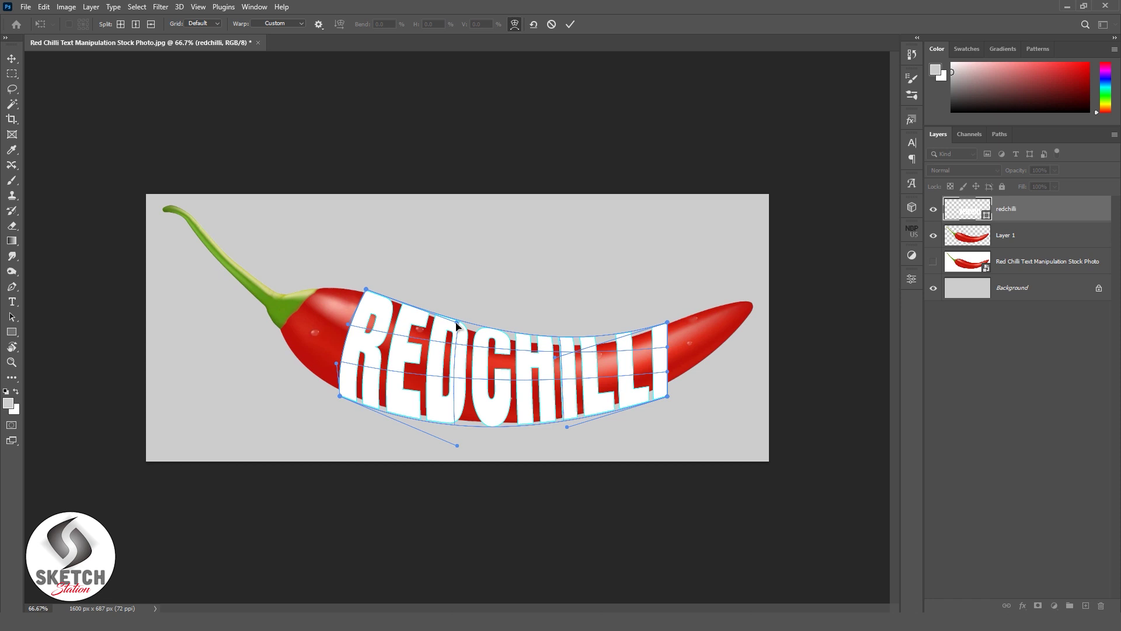
left_click_drag(457, 325, 459, 330)
left_click_drag(488, 388, 491, 404)
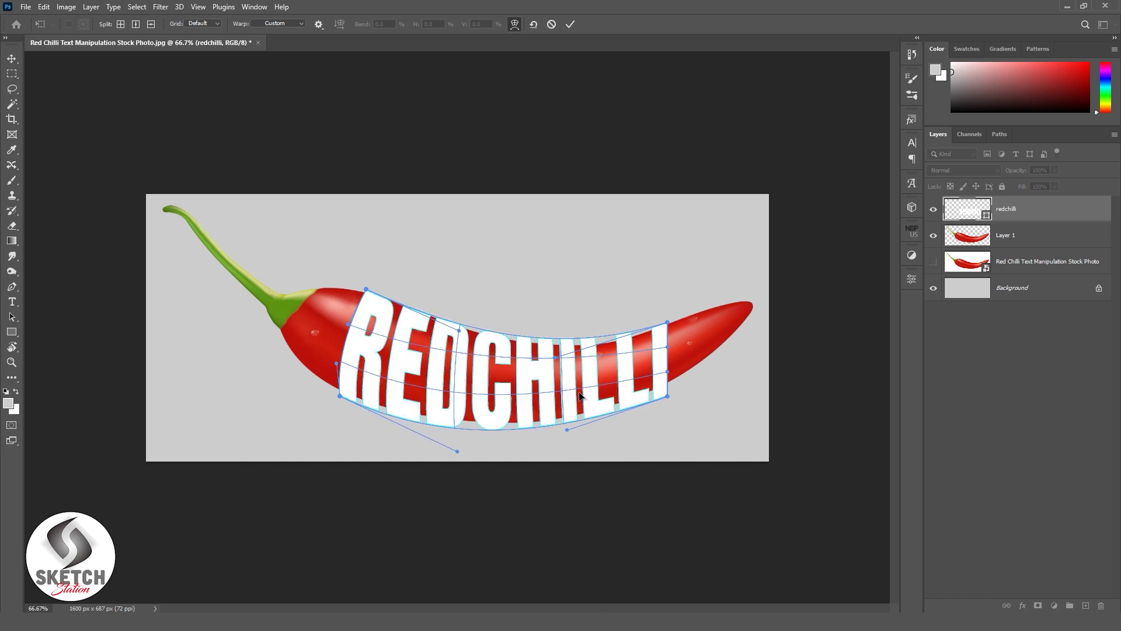
left_click_drag(579, 396, 608, 382)
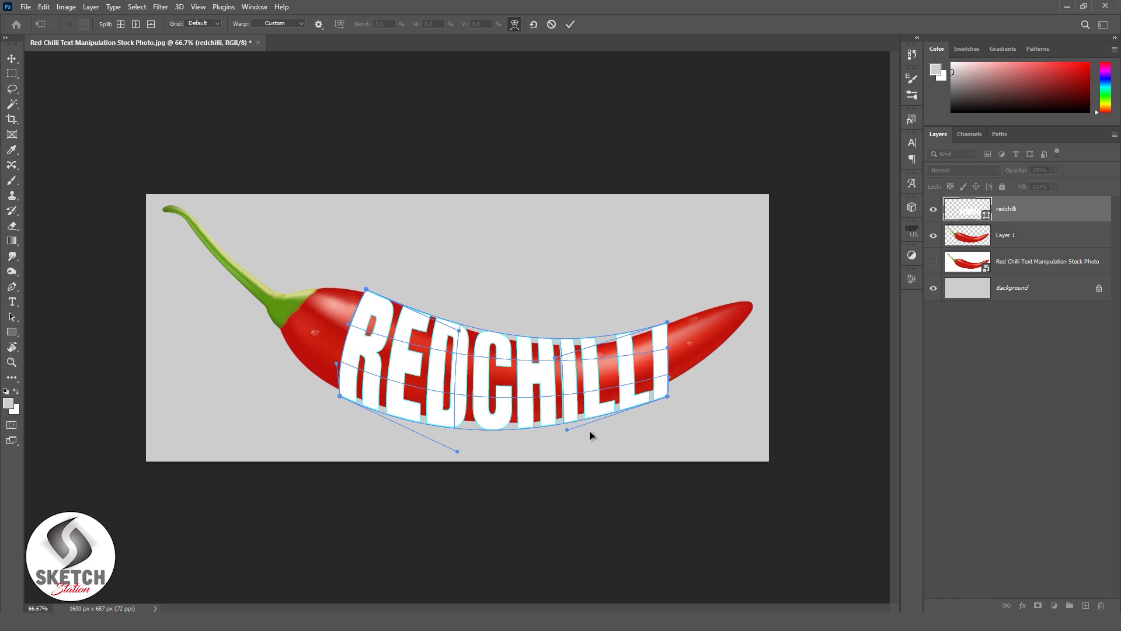
Step: Fine-tune the warp mesh under REDC, across HILLI and at both ends, then commit the warp
left_click_drag(666, 397, 666, 392)
left_click_drag(457, 452, 466, 446)
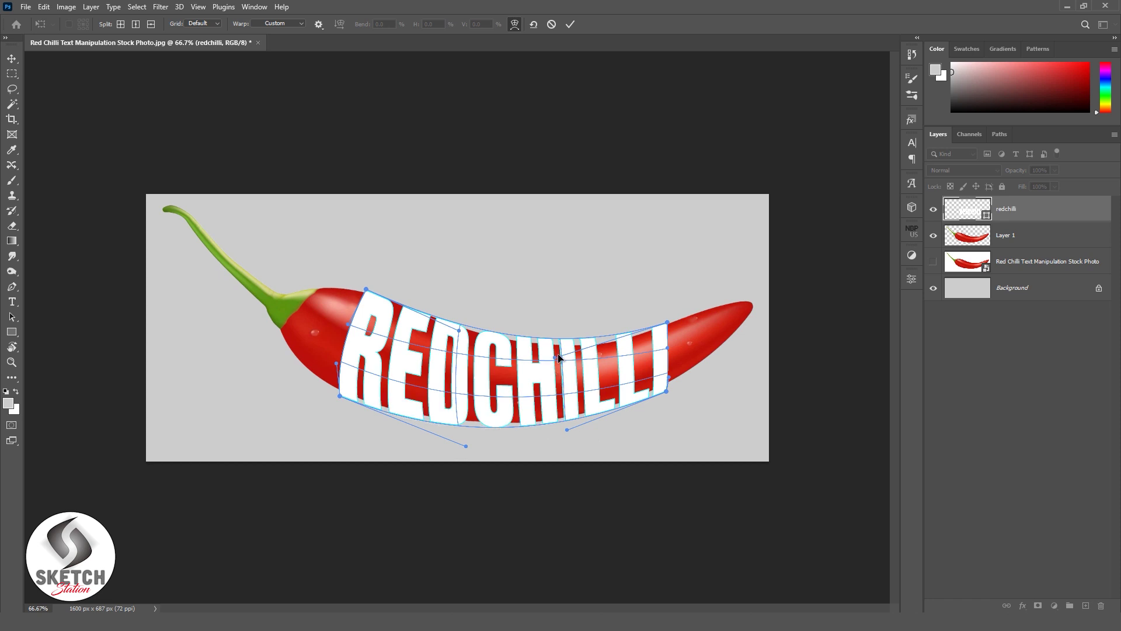
left_click_drag(555, 358, 569, 359)
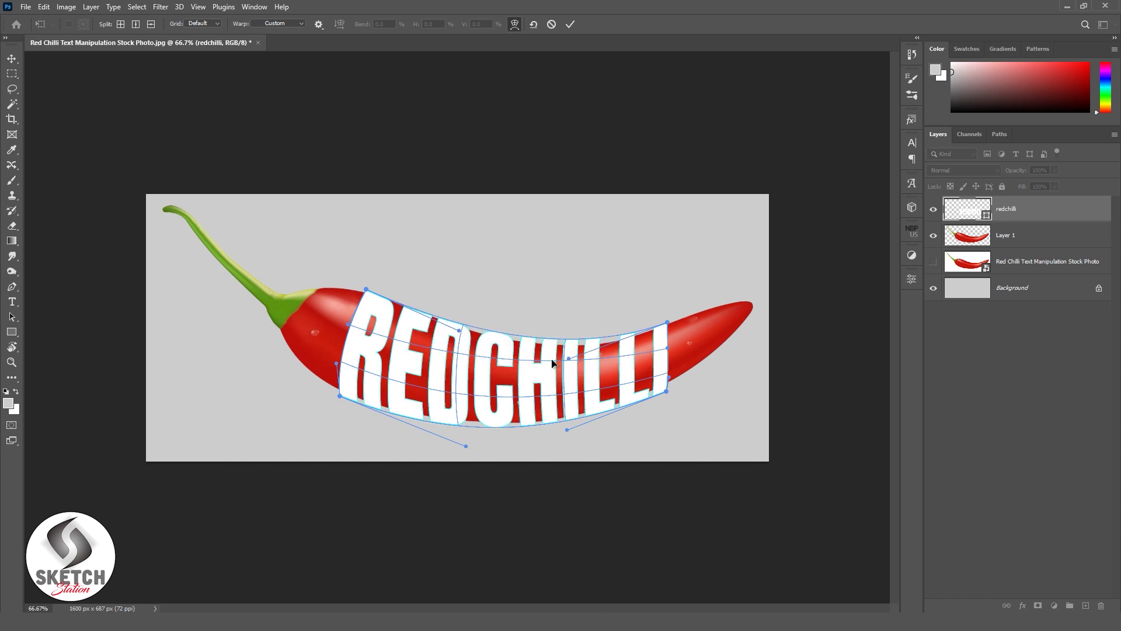
left_click_drag(458, 331, 461, 325)
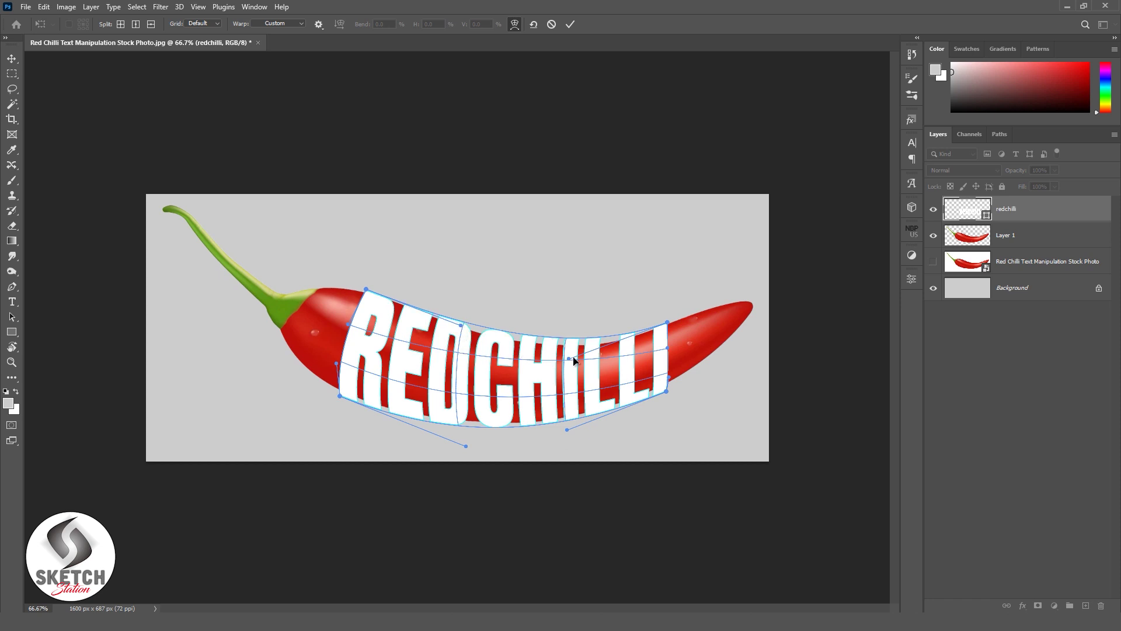
left_click_drag(572, 358, 557, 373)
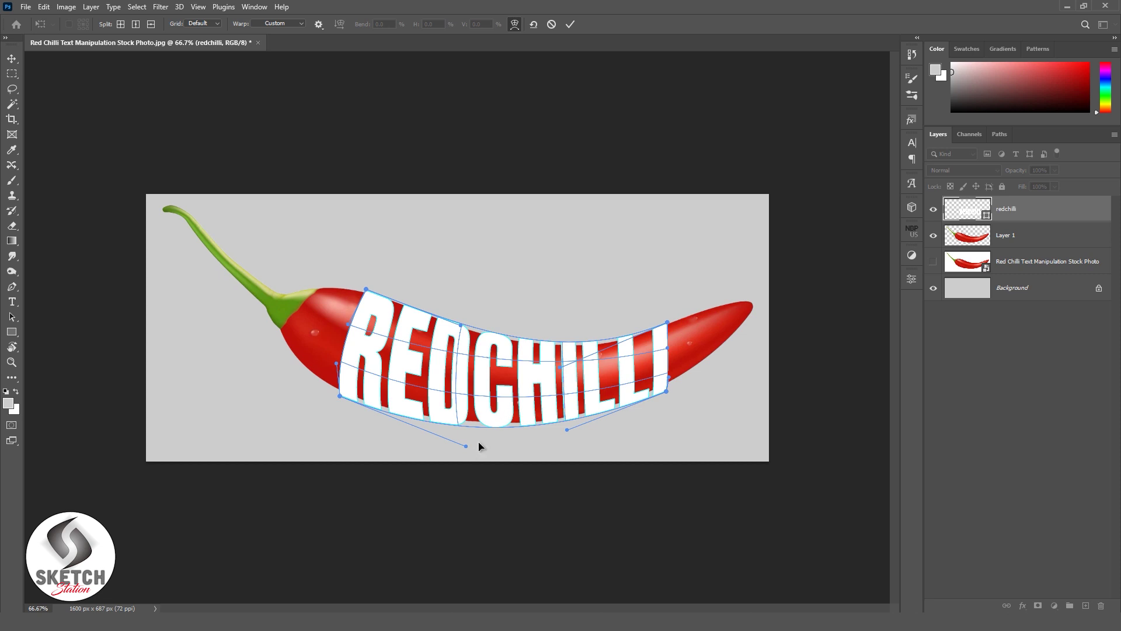
left_click_drag(467, 444, 468, 441)
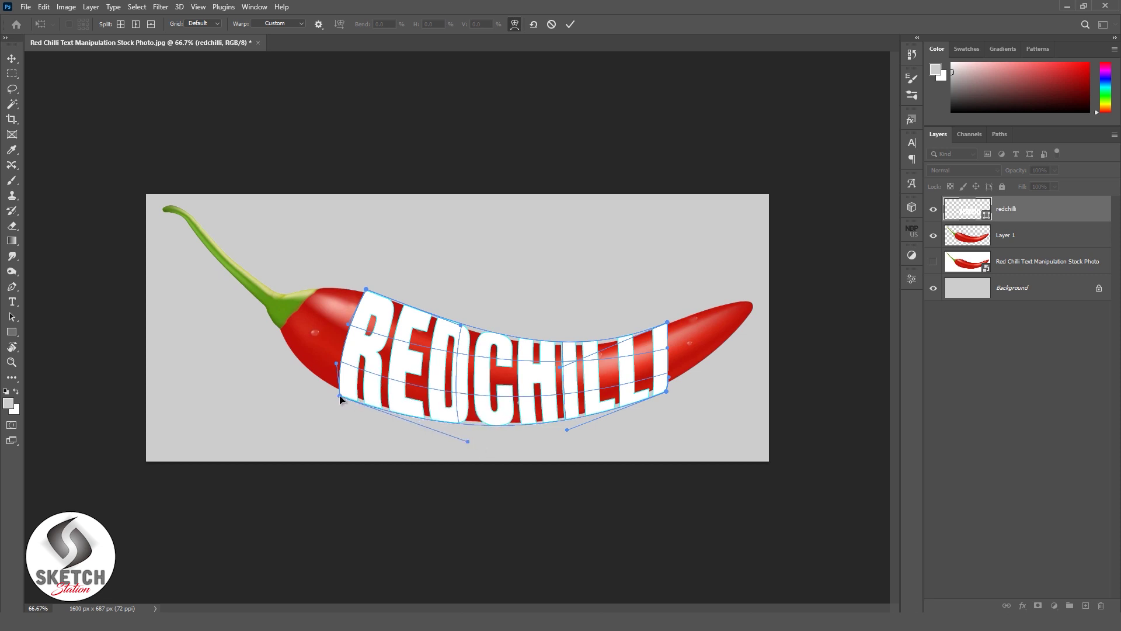
left_click_drag(340, 399, 333, 393)
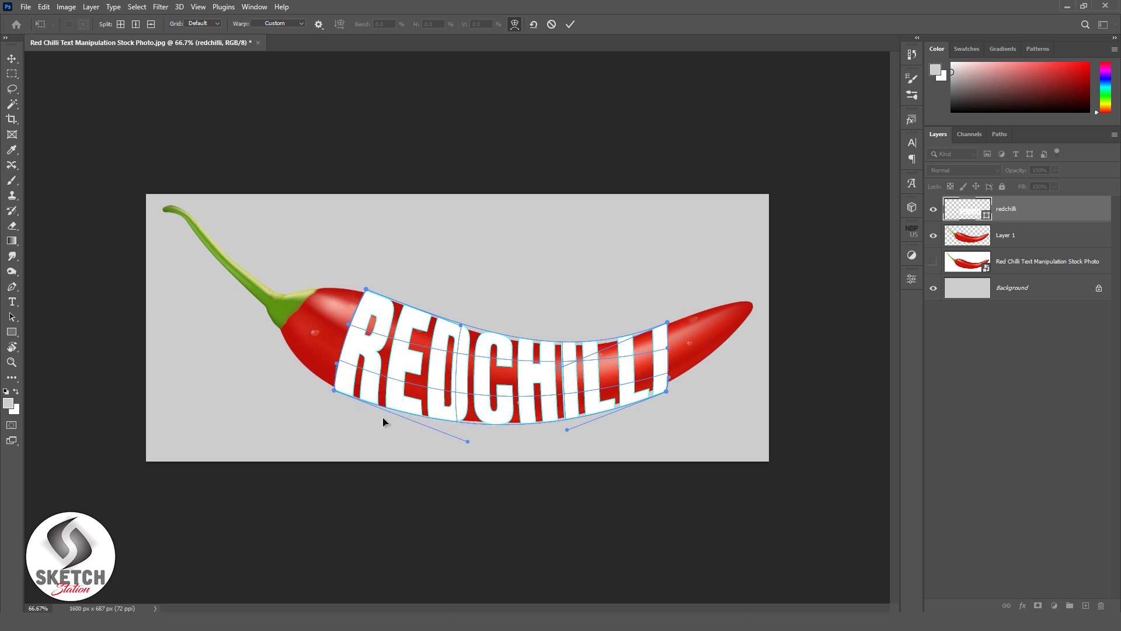
left_click_drag(467, 442, 464, 446)
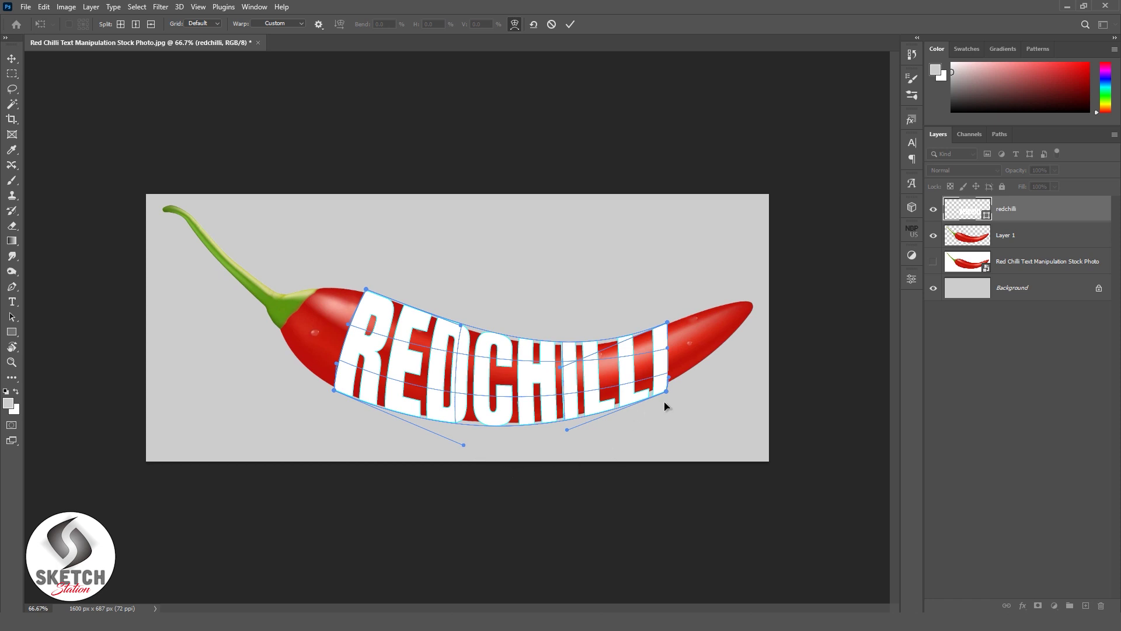
left_click_drag(669, 389, 668, 395)
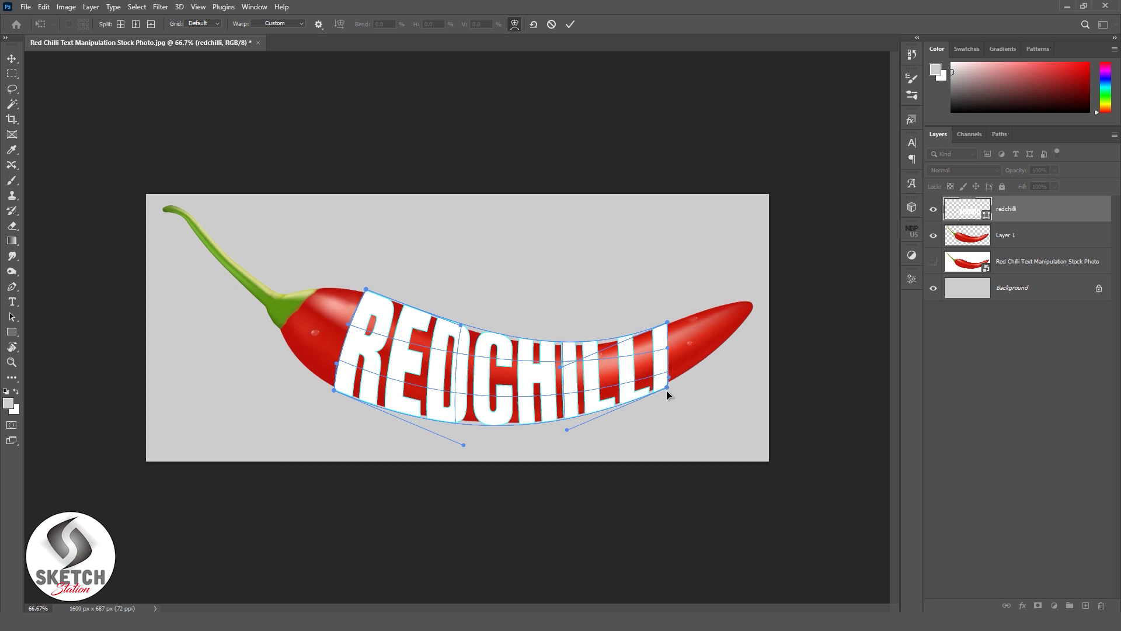
left_click(571, 25)
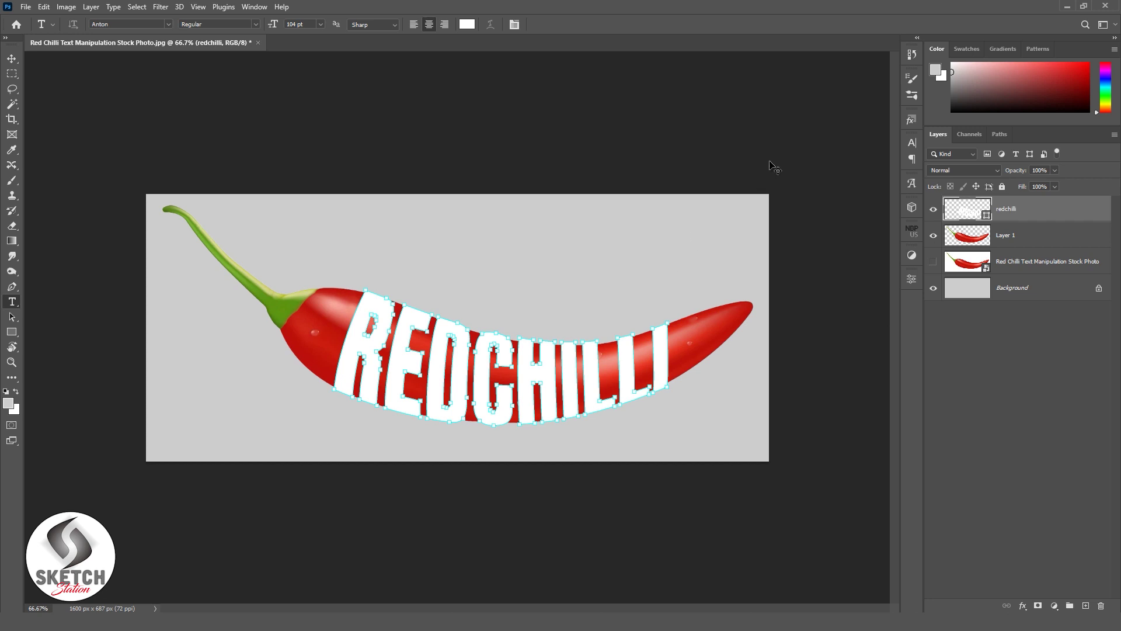
Step: Load the warped letters as a selection, hide the white text, and mask Layer 1 with it
key("ctrl+Return")
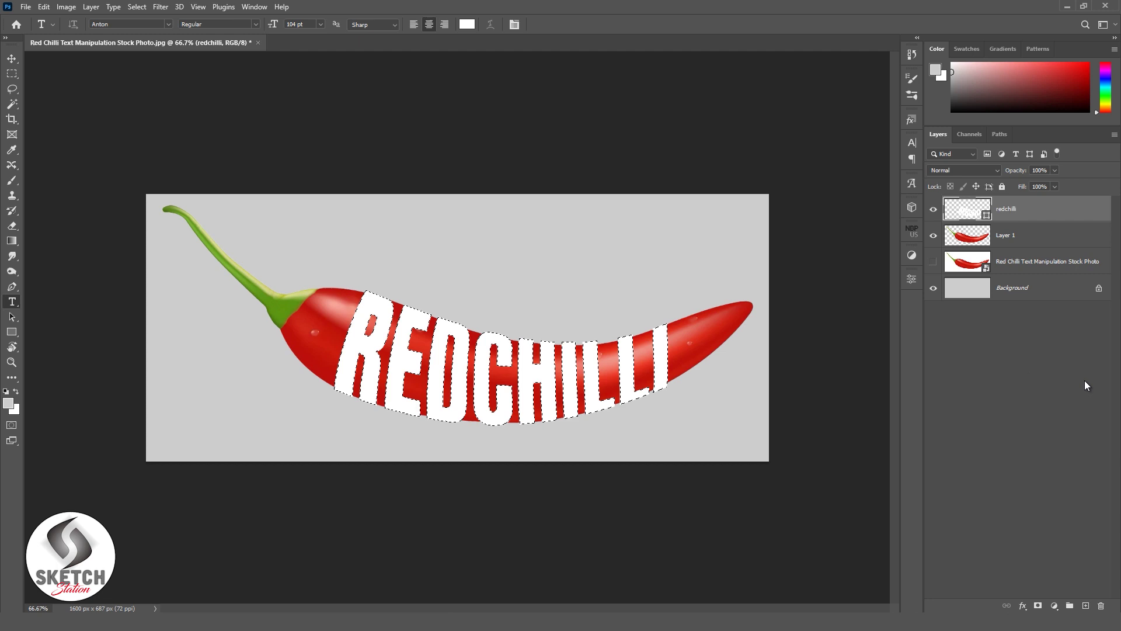
left_click(933, 213)
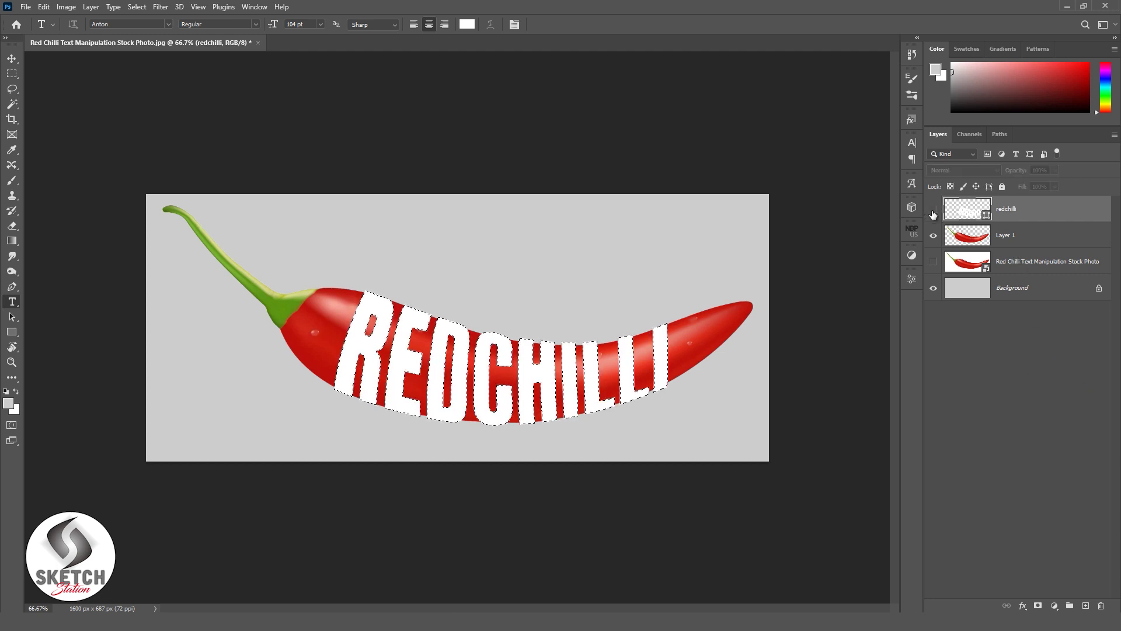
left_click(964, 241)
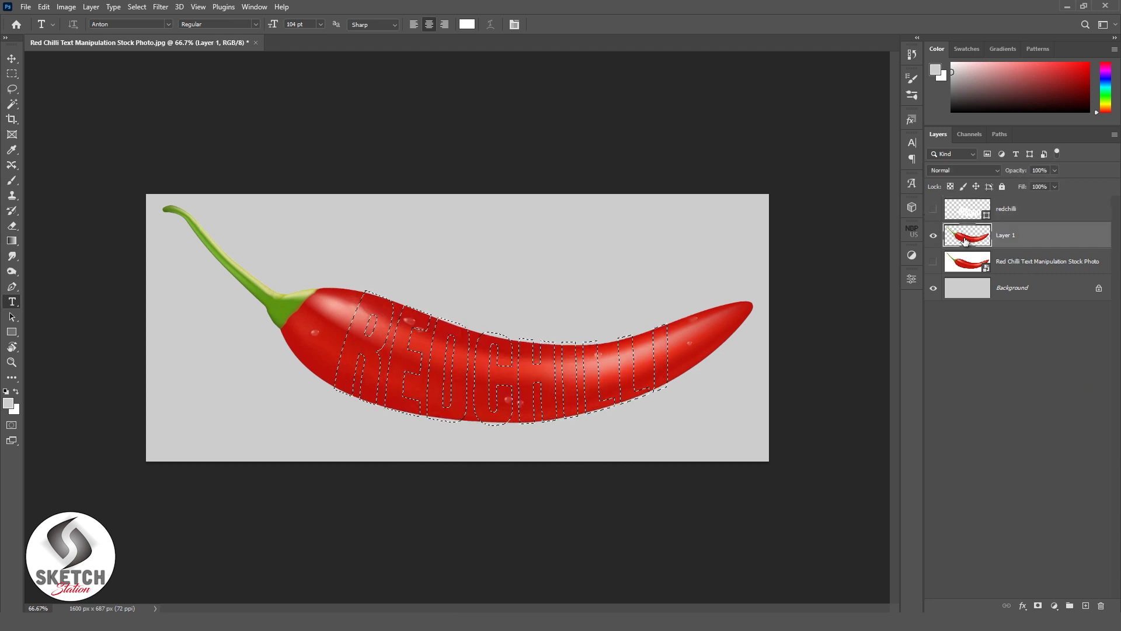
left_click(1038, 606)
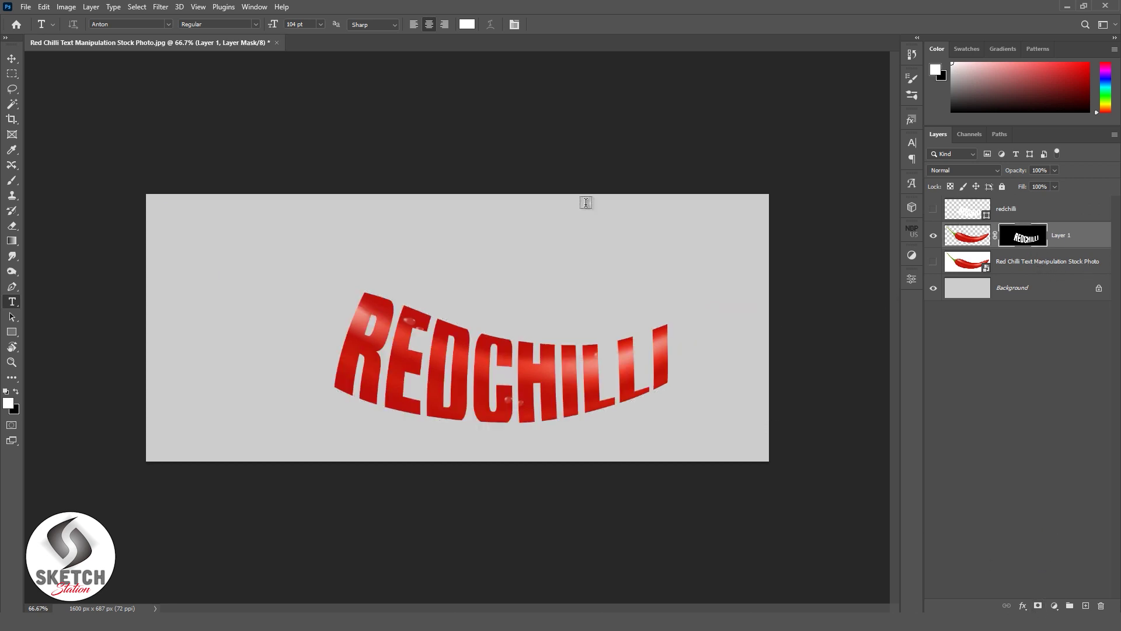
Step: Pick the Brush tool with white as the foreground colour
left_click(11, 183)
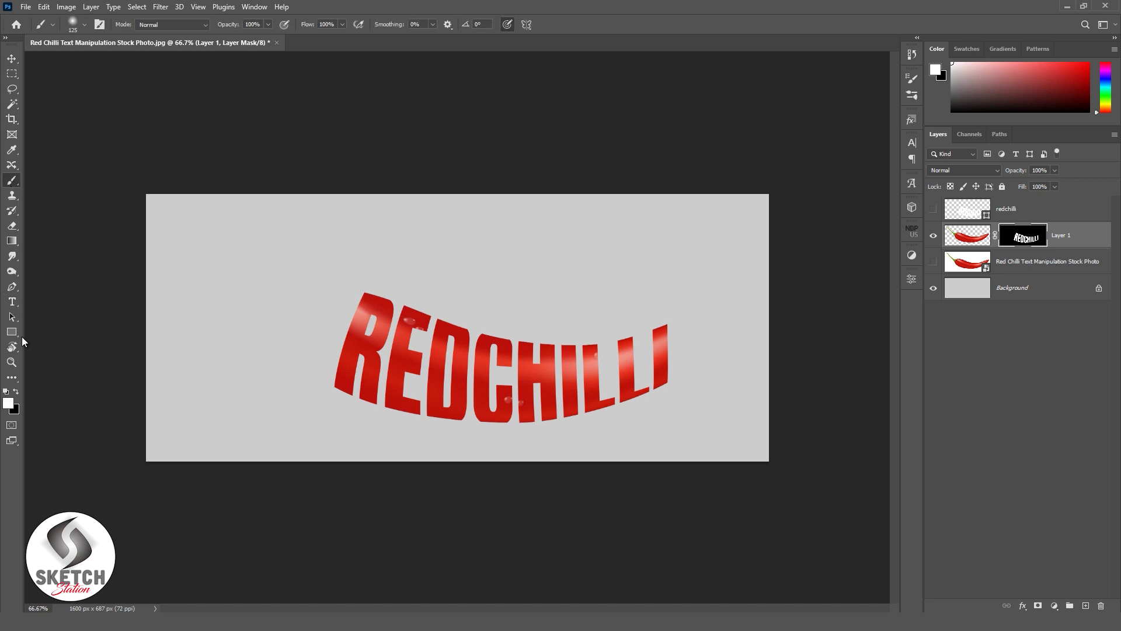
left_click(16, 397)
key("x")
Step: Paint the mask white to reveal the chilli above the R and its pointed tip past the last I
key("bracketleft")
key("bracketleft")
key("bracketleft")
mouse_move(358, 288)
left_mouse_down()
mouse_move(326, 387)
mouse_move(354, 292)
mouse_move(320, 356)
mouse_move(336, 280)
mouse_move(307, 332)
mouse_move(318, 281)
mouse_move(294, 323)
mouse_move(208, 262)
mouse_move(165, 209)
left_mouse_up()
key("bracketright")
key("bracketright")
key("bracketright")
key("bracketright")
key("bracketleft")
key("bracketleft")
key("bracketleft")
key("bracketleft")
key("bracketleft")
key("bracketleft")
key("bracketleft")
key("bracketleft")
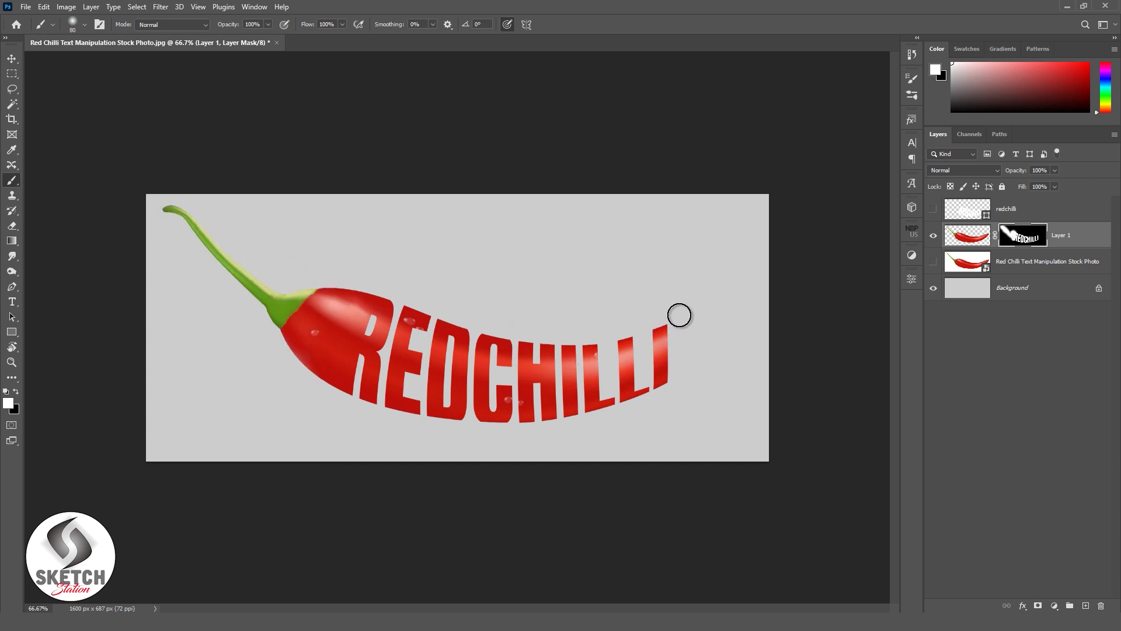
mouse_move(672, 315)
left_mouse_down()
mouse_move(666, 387)
mouse_move(682, 314)
mouse_move(681, 379)
mouse_move(694, 318)
mouse_move(694, 366)
mouse_move(711, 315)
mouse_move(718, 331)
mouse_move(725, 307)
mouse_move(729, 337)
mouse_move(754, 314)
mouse_move(744, 302)
mouse_move(711, 336)
mouse_move(710, 313)
mouse_move(695, 331)
mouse_move(706, 340)
mouse_move(738, 308)
mouse_move(689, 385)
left_mouse_up()
key("bracketright")
key("bracketright")
key("bracketright")
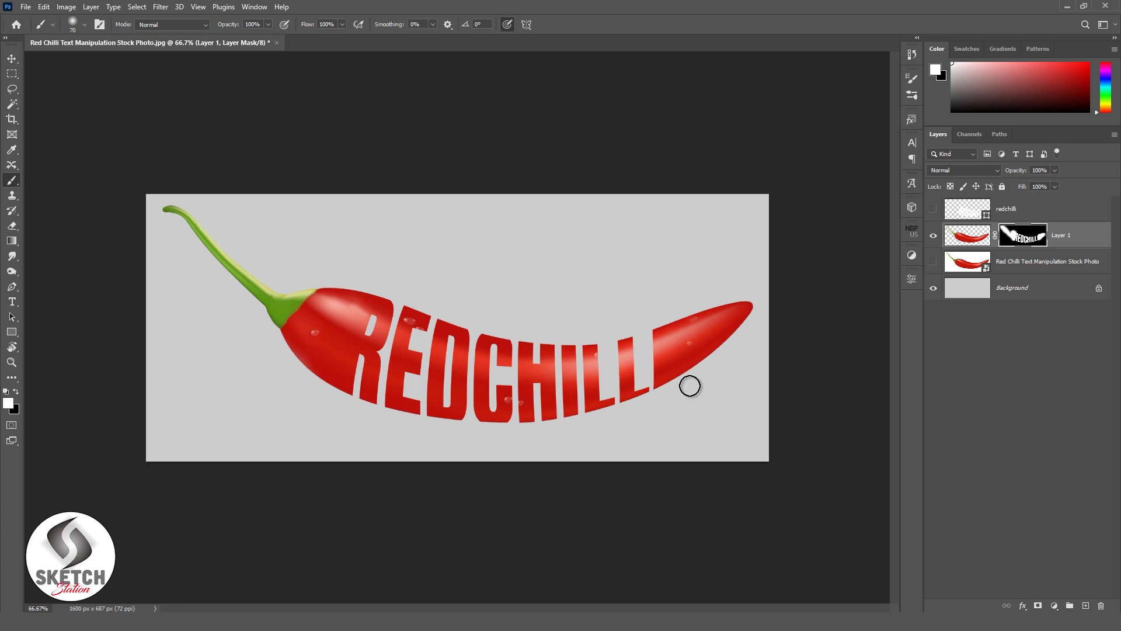